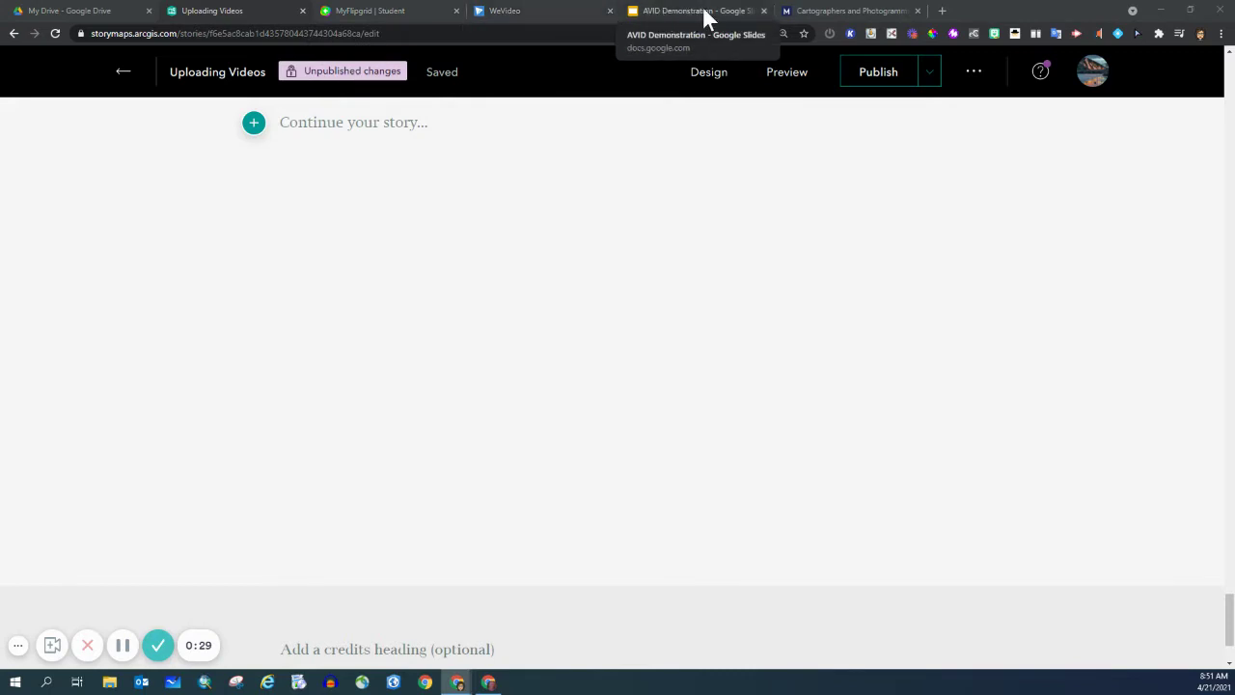
# Review the Cartographers and Photogrammetrists career page, then the Flipgrid list of 63 responses.
pyautogui.click(831, 10)
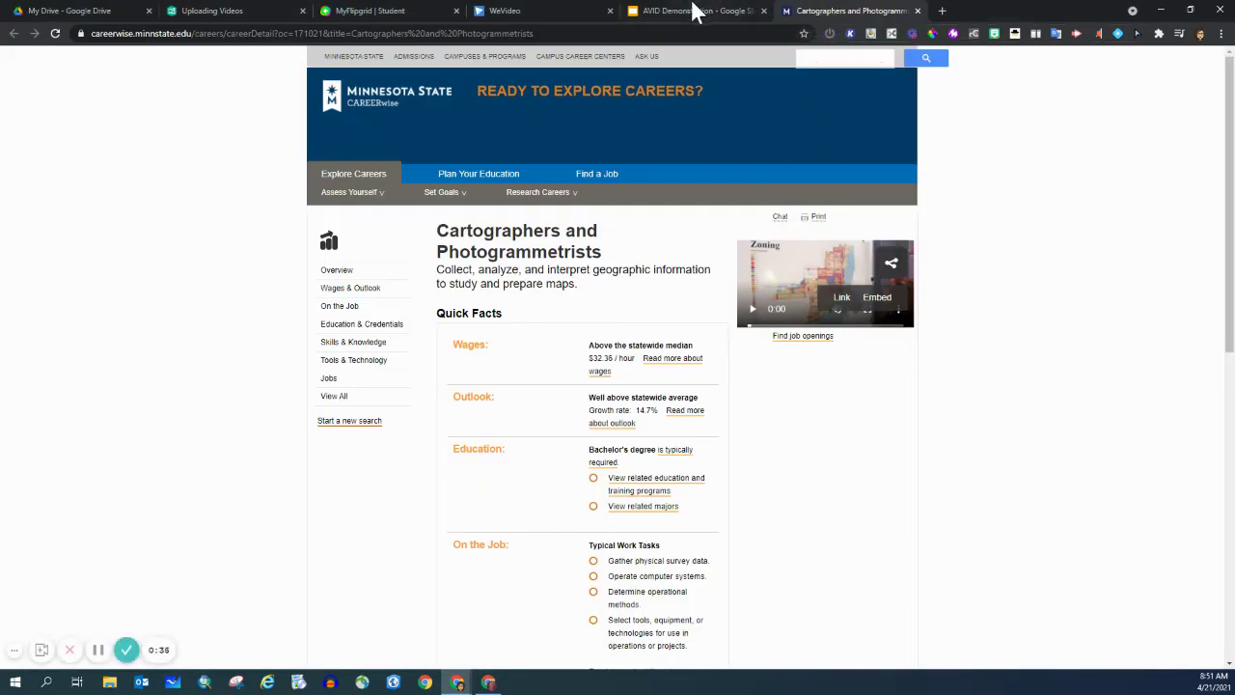
pyautogui.click(413, 10)
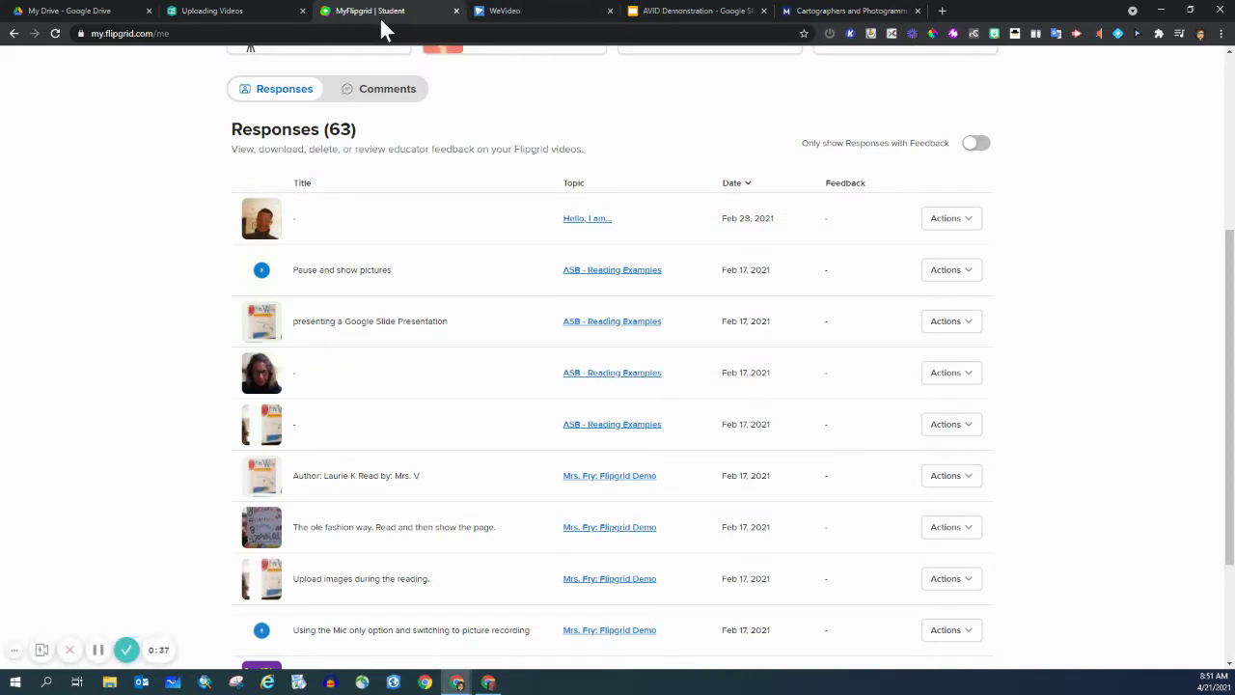
# Insert a Sidecar block with the Docked panel layout into the 'Uploading Videos' story.
pyautogui.click(253, 10)
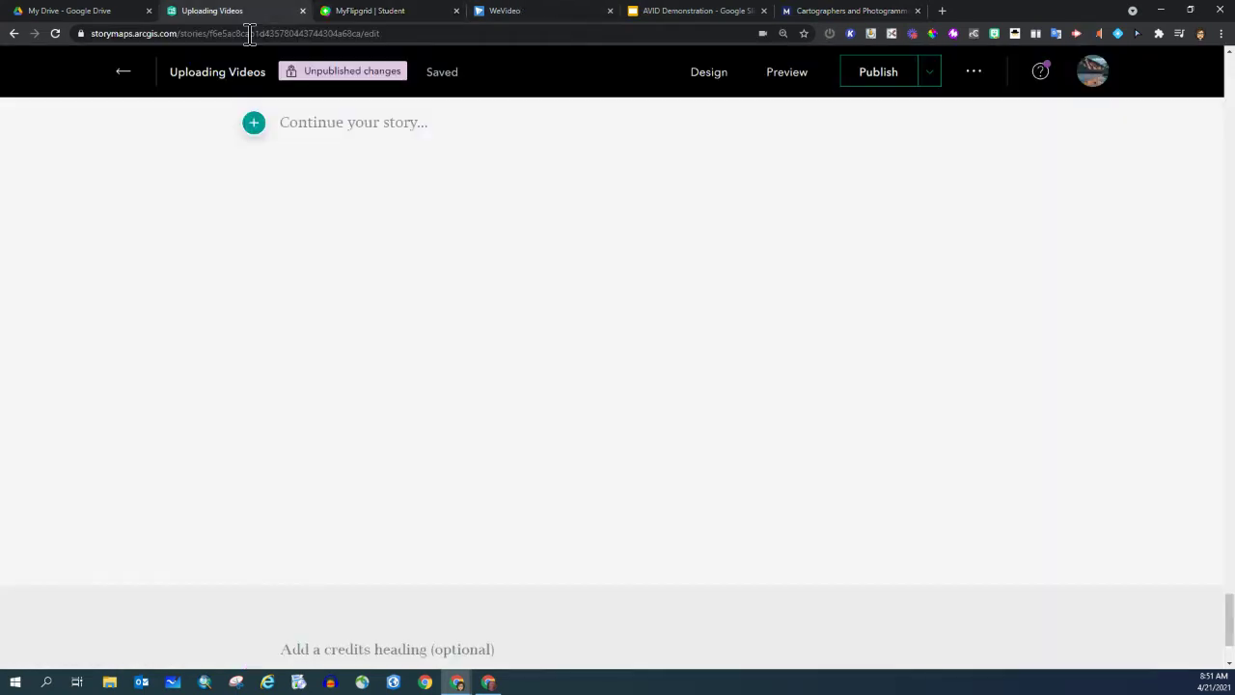
pyautogui.click(253, 124)
pyautogui.scroll(-2, 359, 386)
pyautogui.scroll(-1, 359, 384)
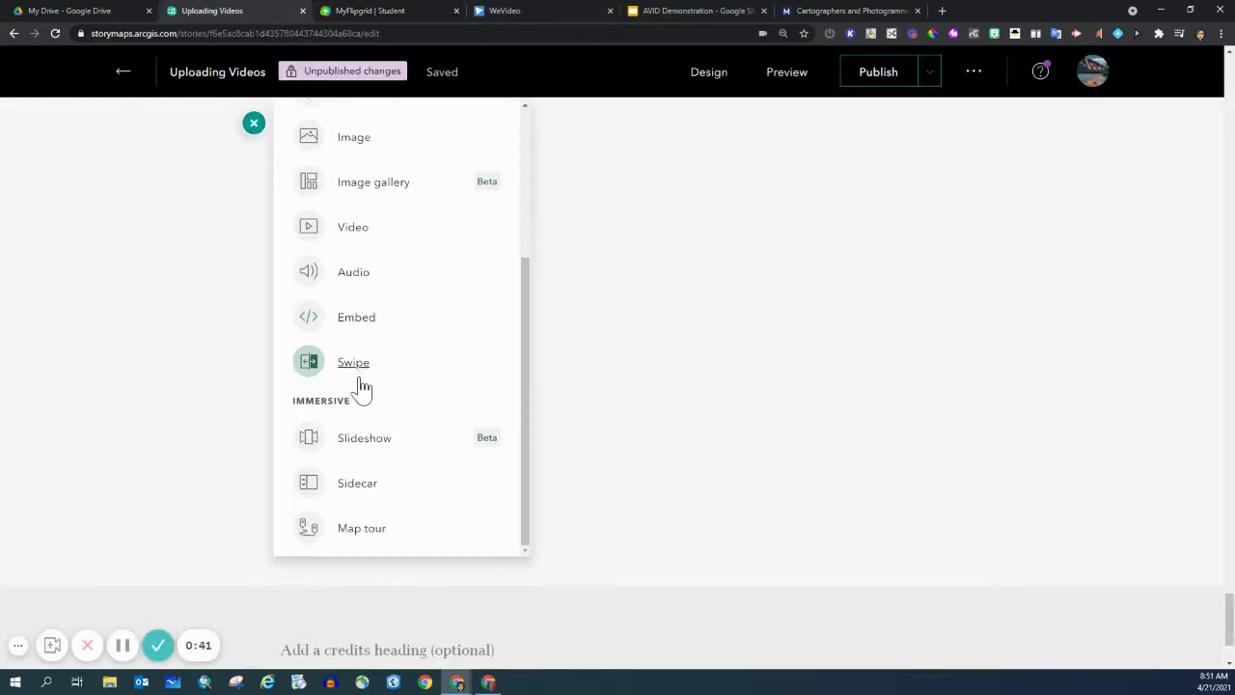
pyautogui.click(357, 491)
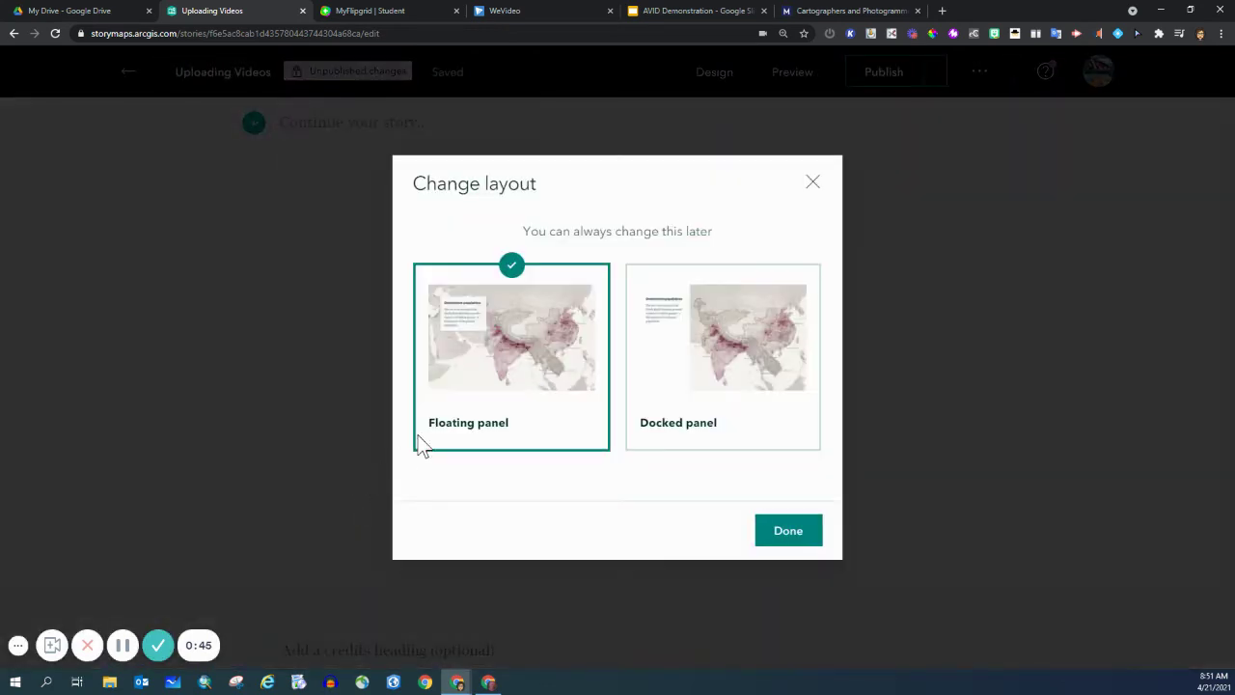
pyautogui.click(731, 403)
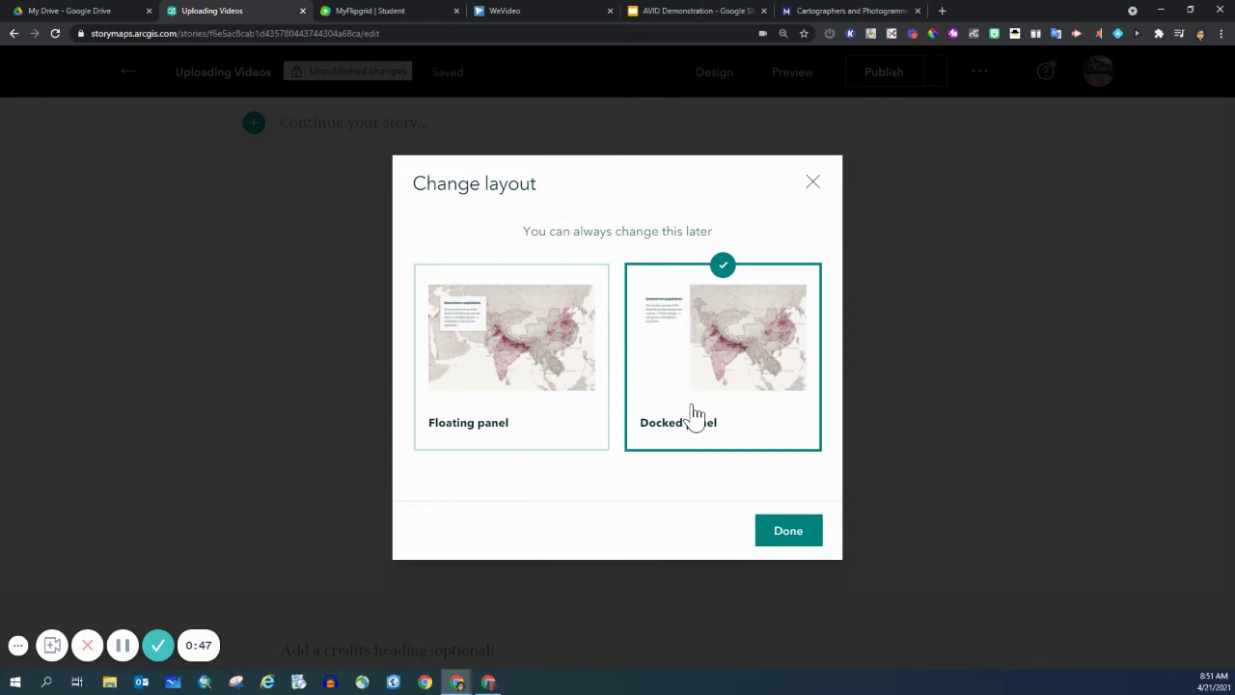
pyautogui.click(800, 541)
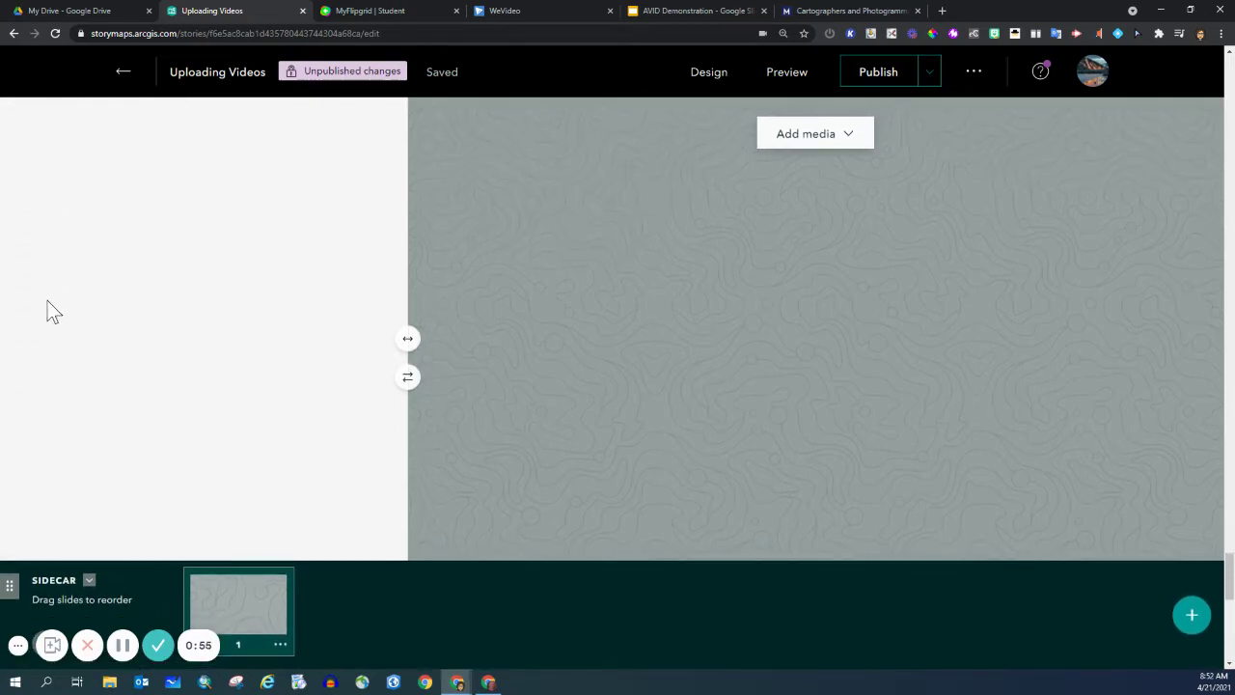
pyautogui.scroll(2, 53, 311)
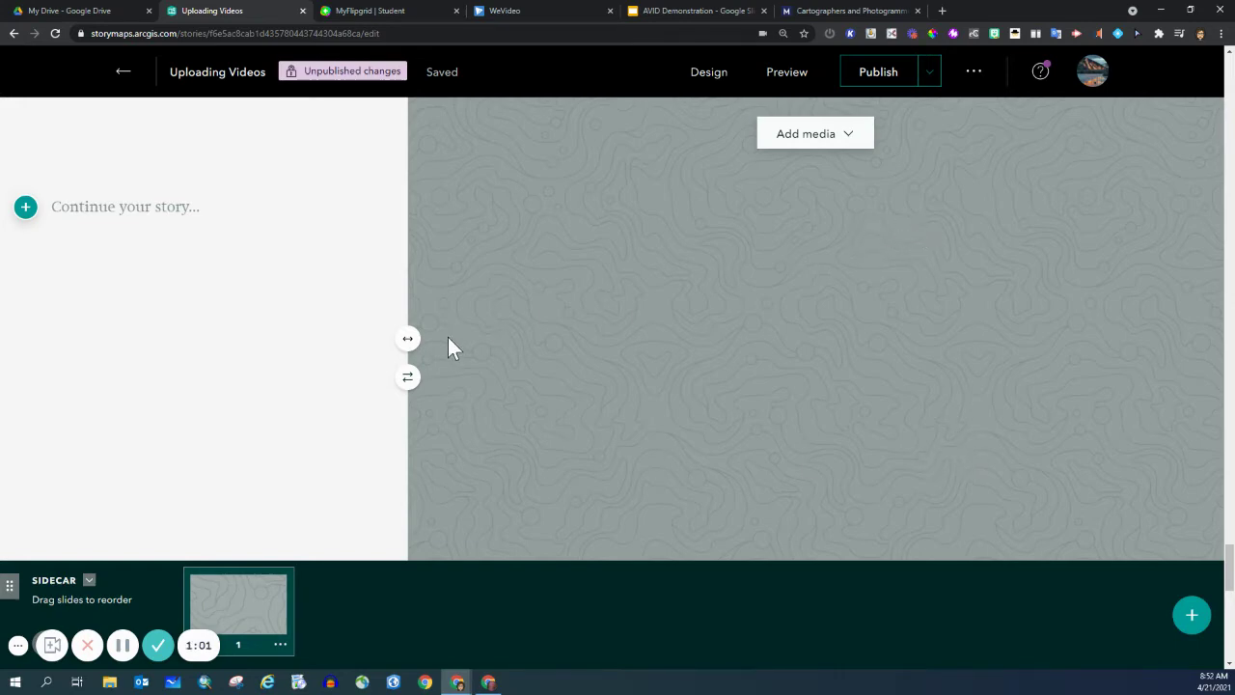
pyautogui.click(408, 338)
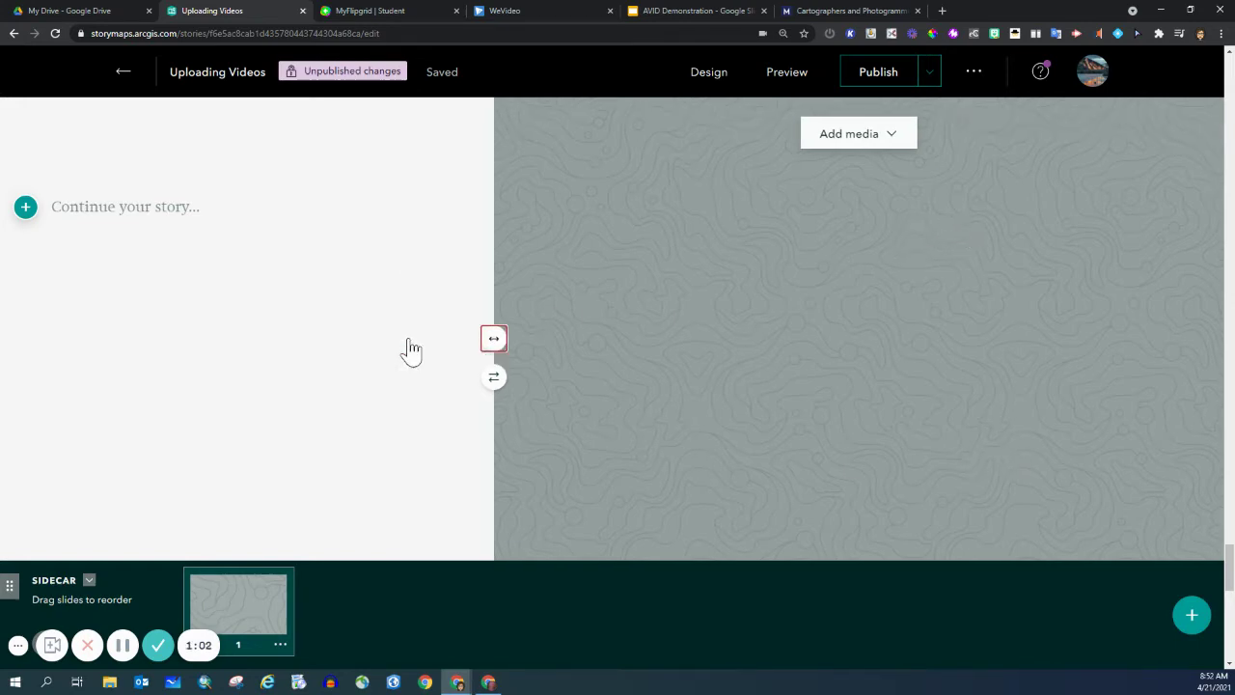
pyautogui.click(494, 340)
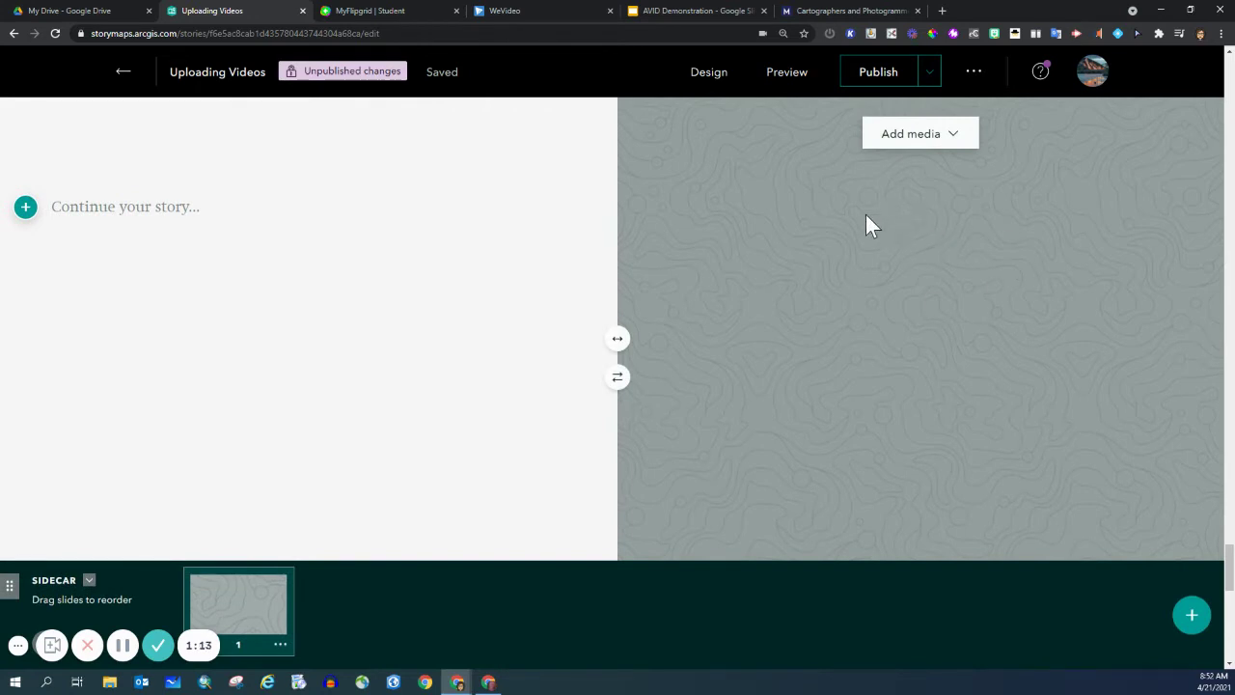
pyautogui.click(618, 338)
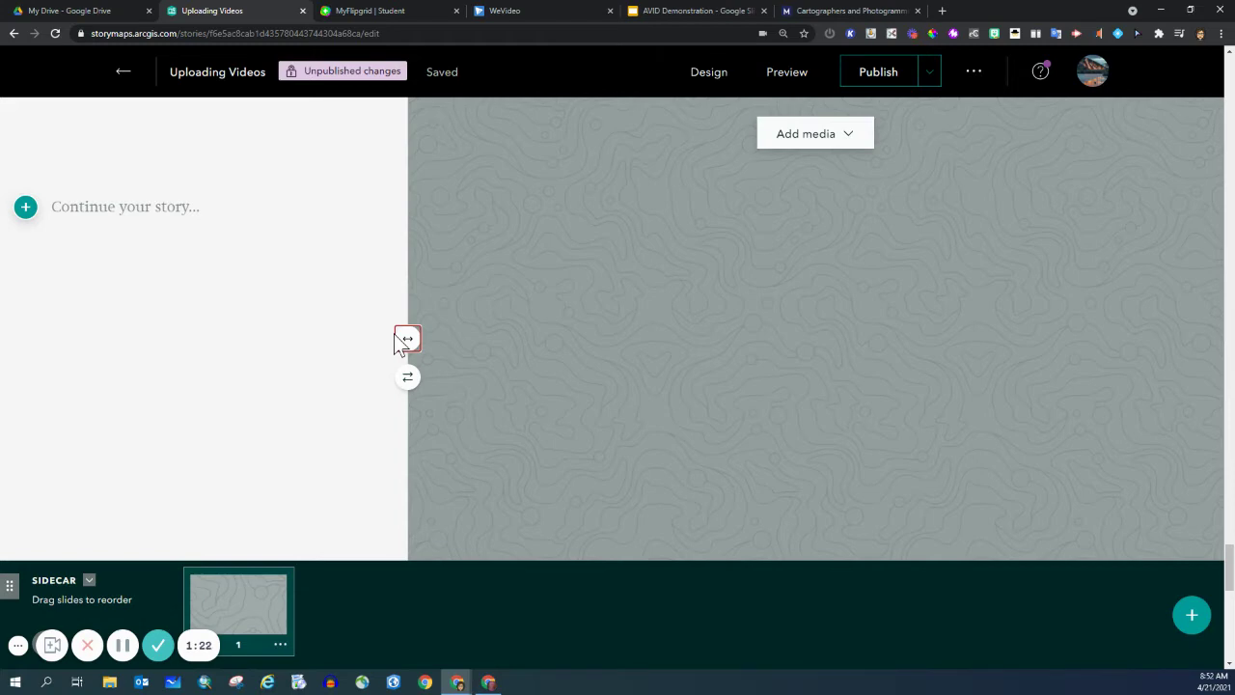
pyautogui.click(408, 379)
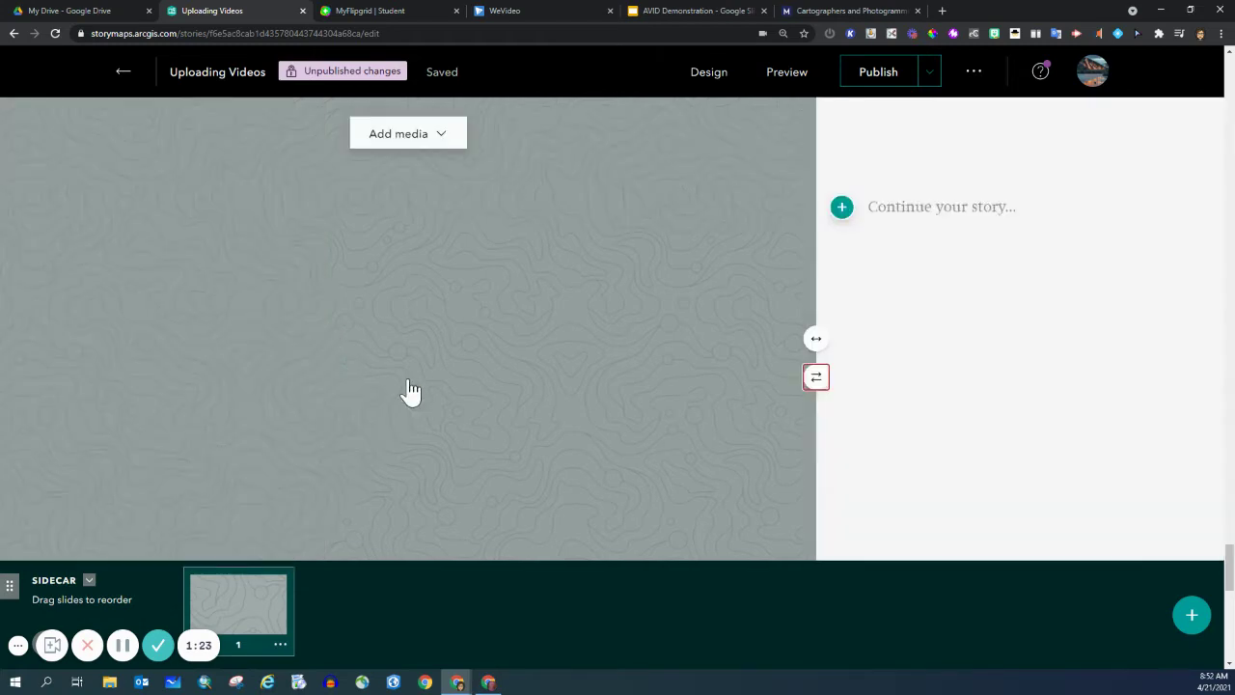
pyautogui.click(824, 381)
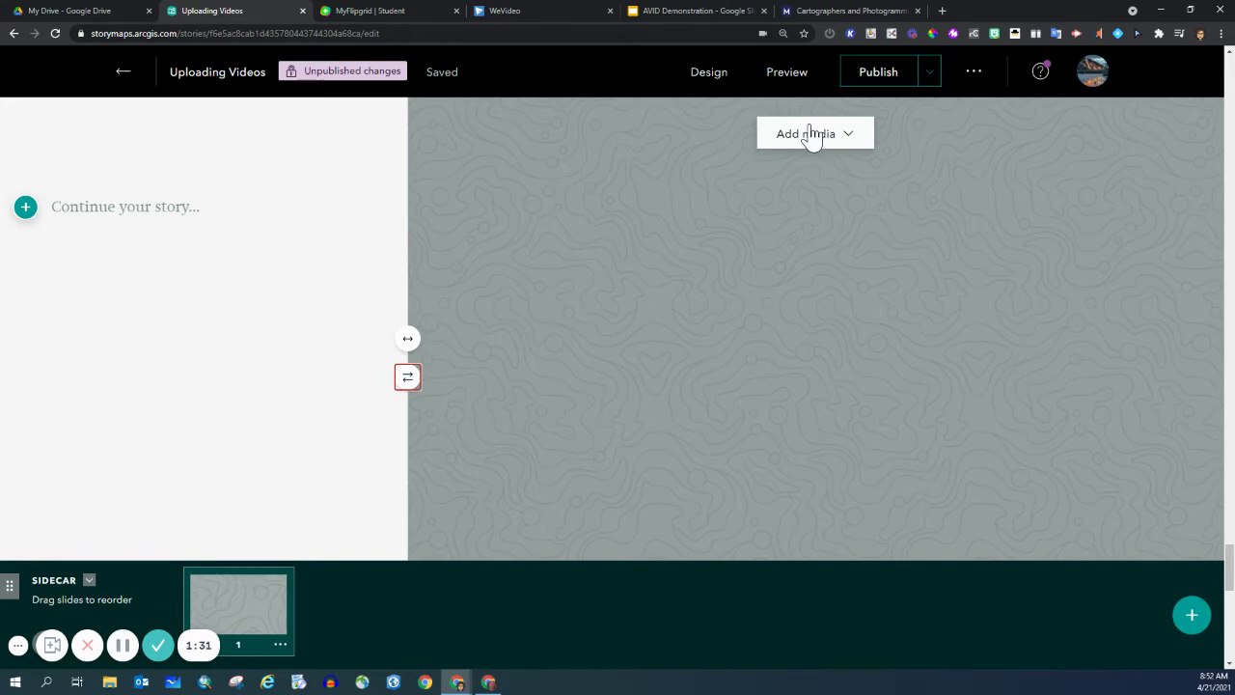
# Copy the Cartographers and Photogrammetrists video link from CAREERwise and go back to the story.
pyautogui.click(864, 14)
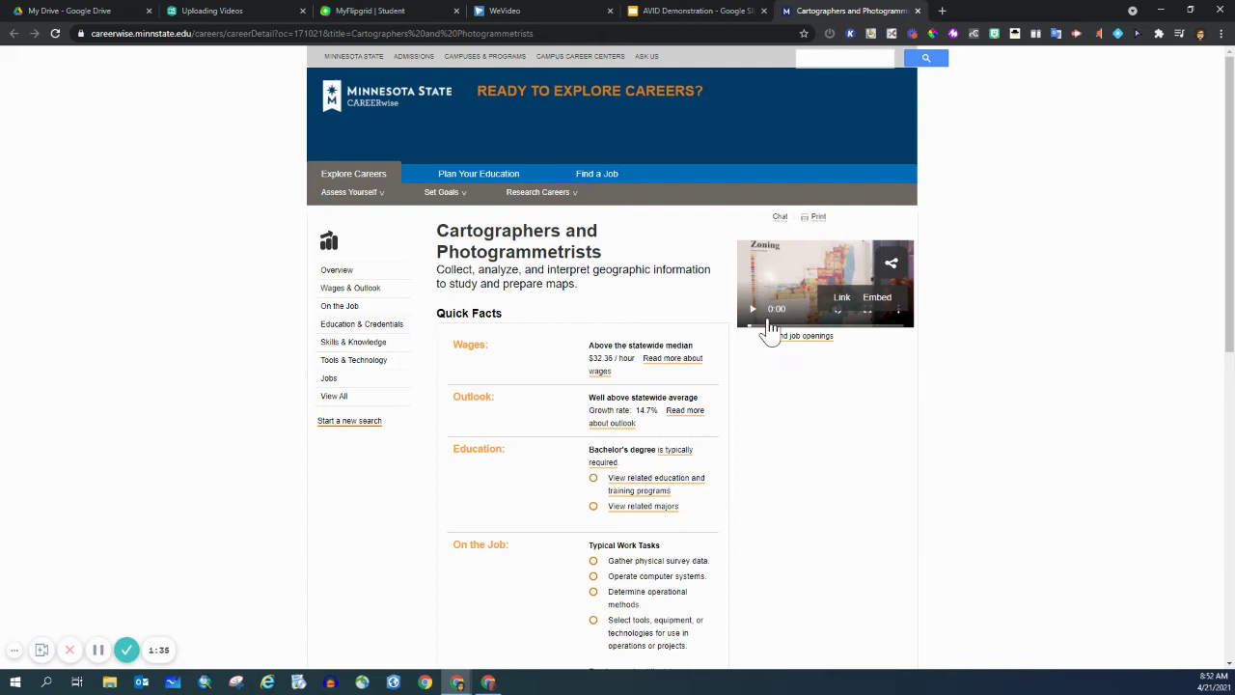
pyautogui.click(841, 301)
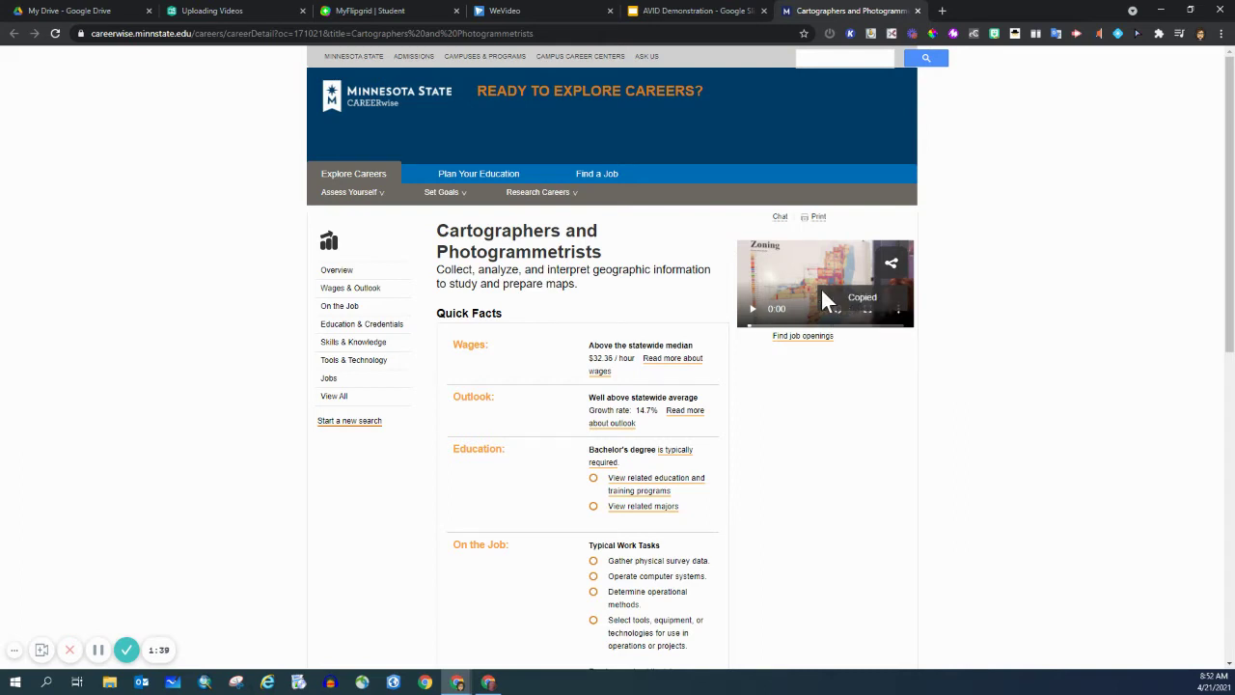
pyautogui.click(212, 13)
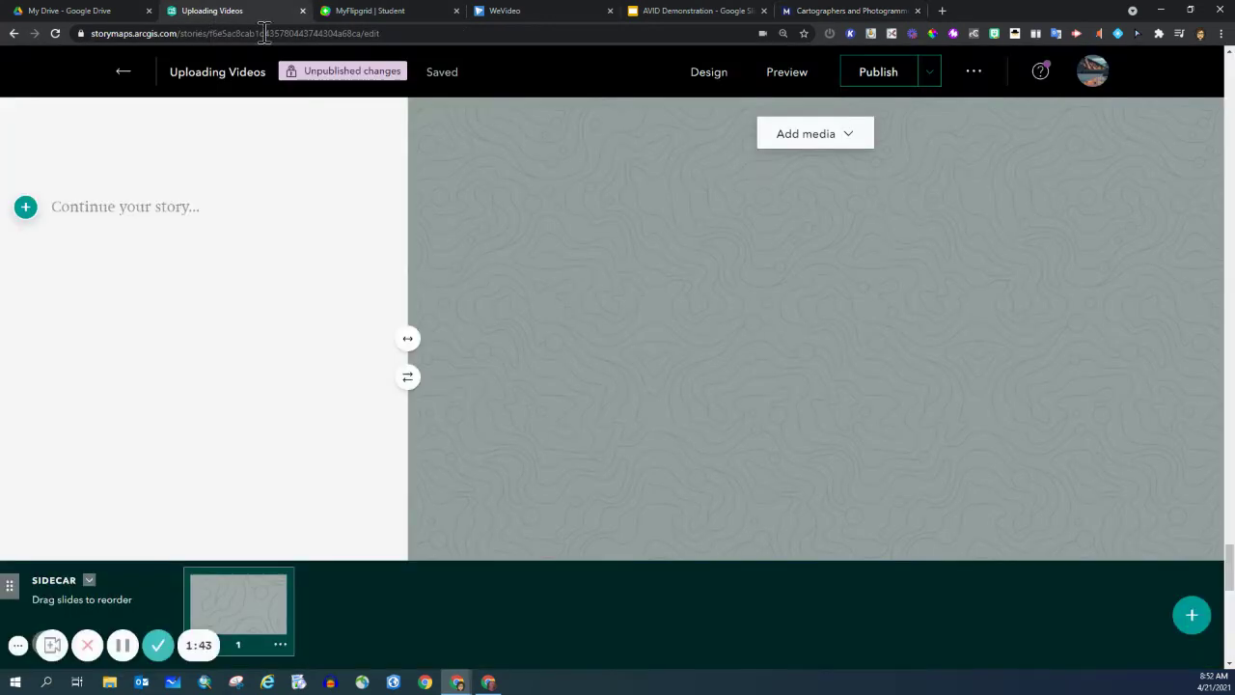
# Embed the copied CAREERwise cartography video link as the sidecar slide's media.
pyautogui.click(800, 145)
pyautogui.click(789, 277)
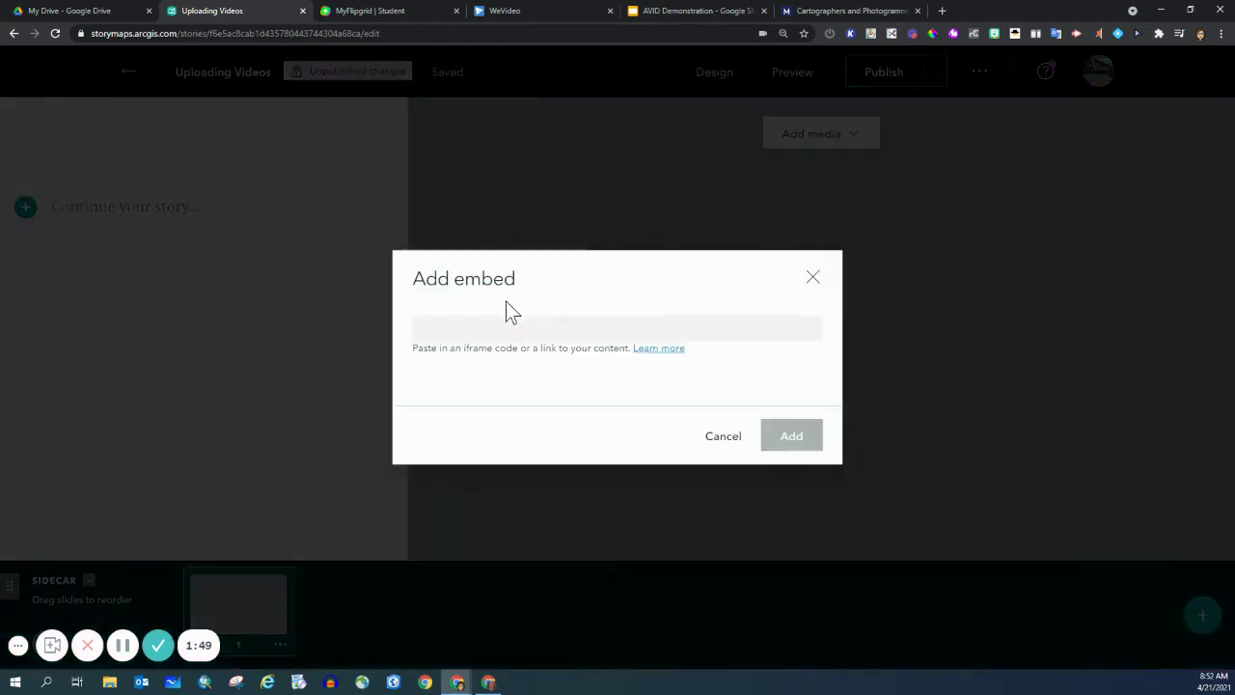
pyautogui.click(540, 322)
pyautogui.hotkey('ctrl', 'v')
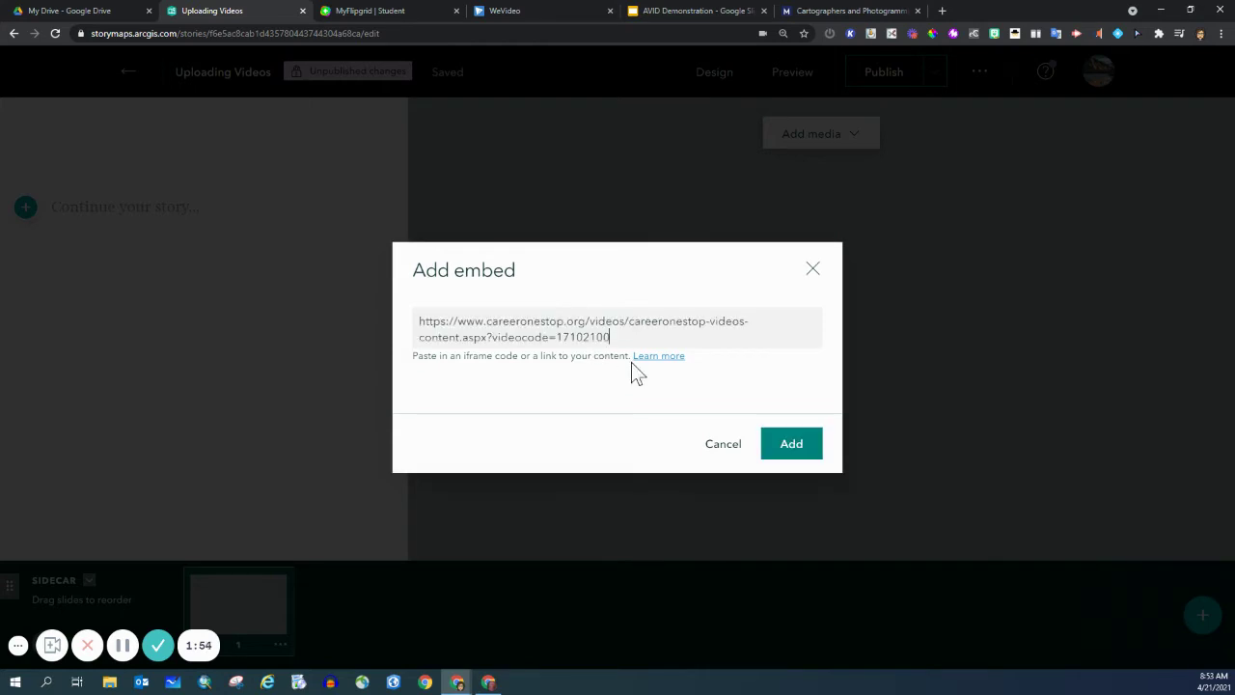
pyautogui.click(794, 444)
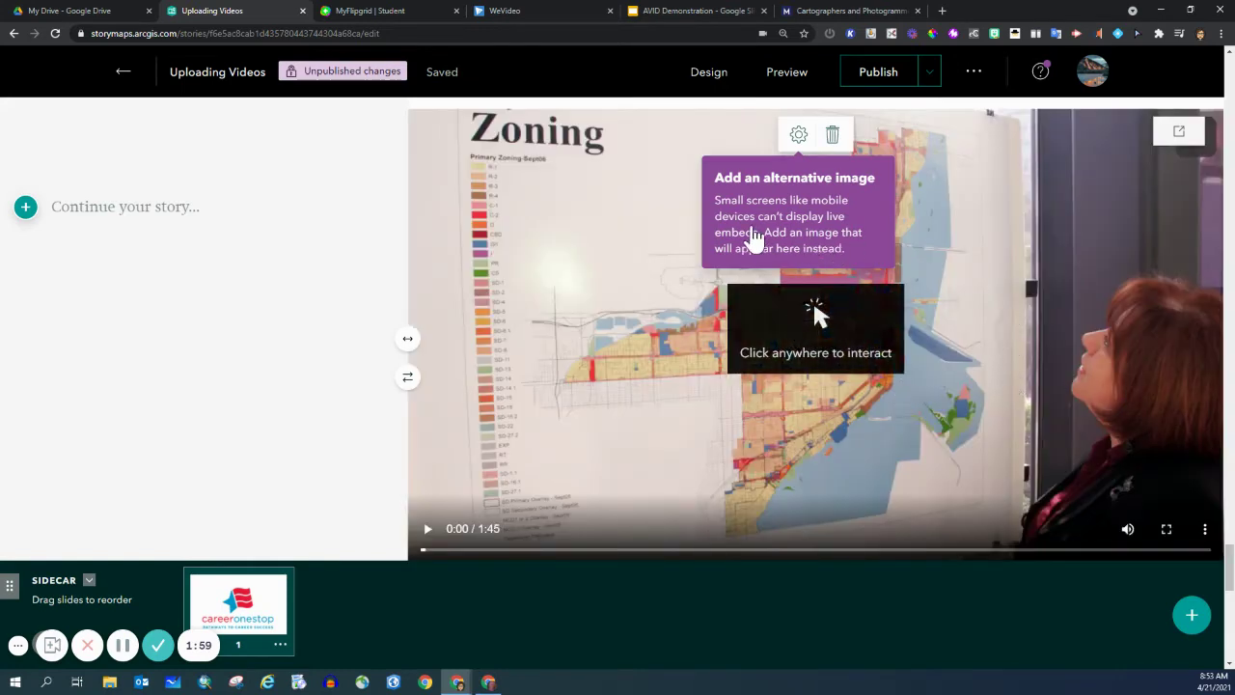
pyautogui.click(583, 242)
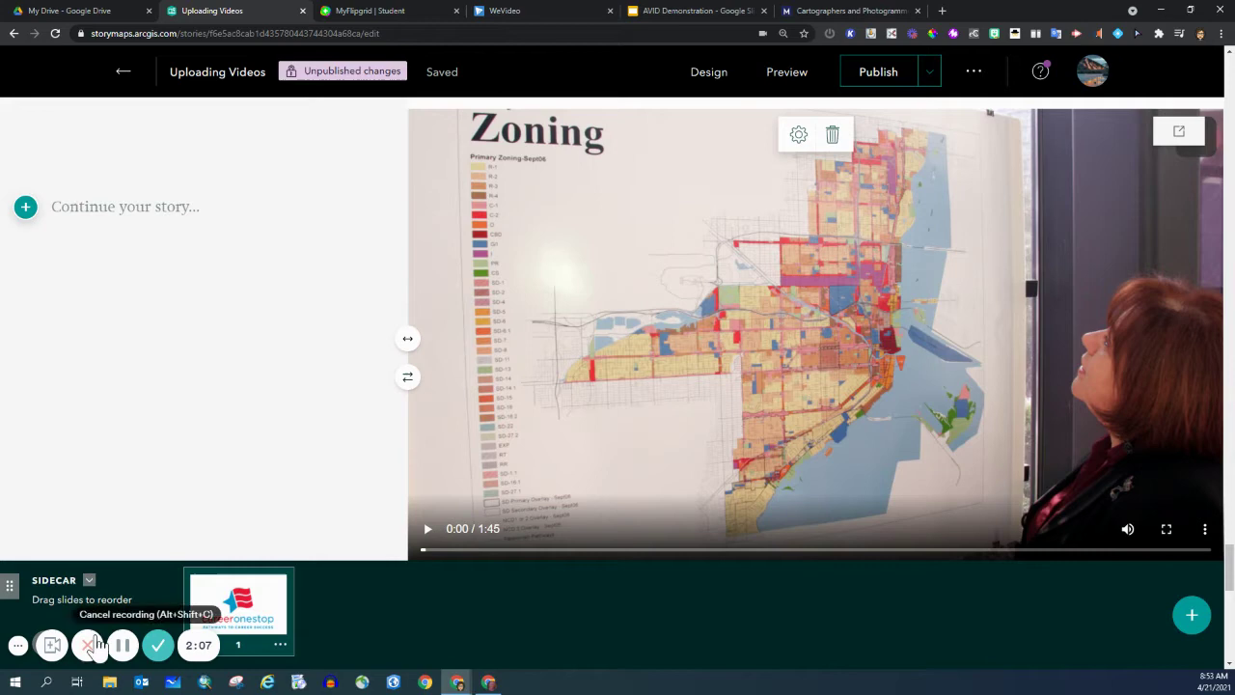
# Insert a Button block into the sidecar slide's narrative panel.
pyautogui.click(124, 653)
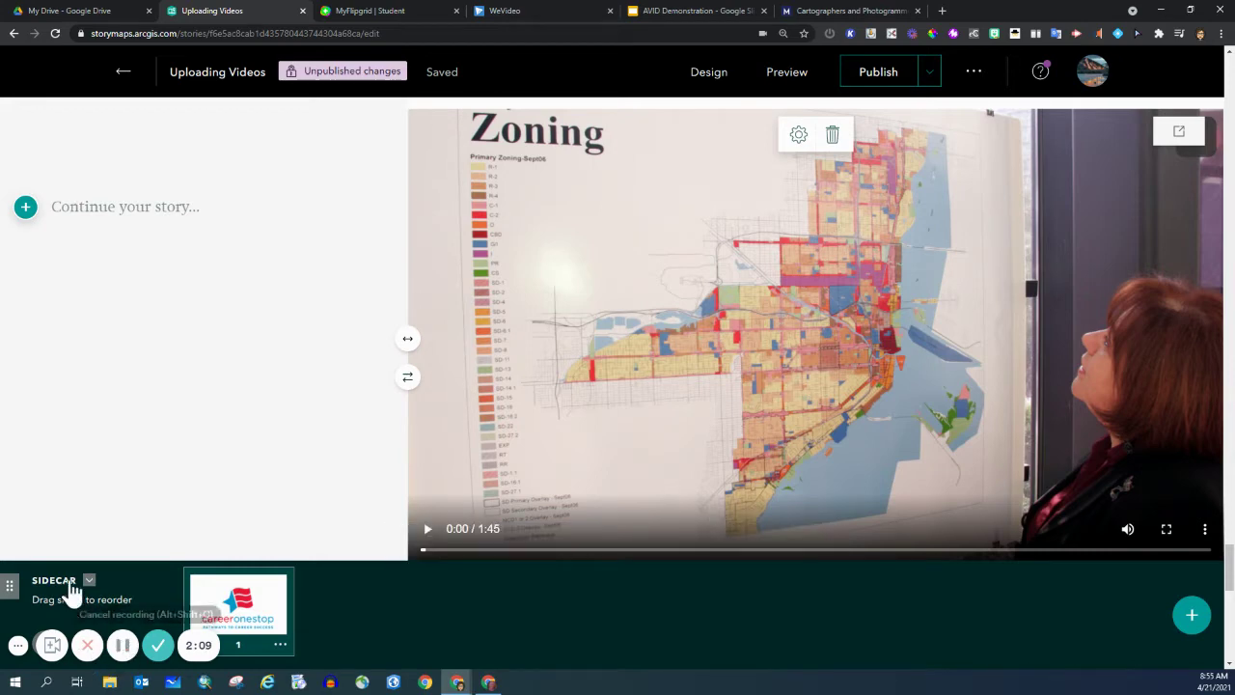
pyautogui.click(20, 211)
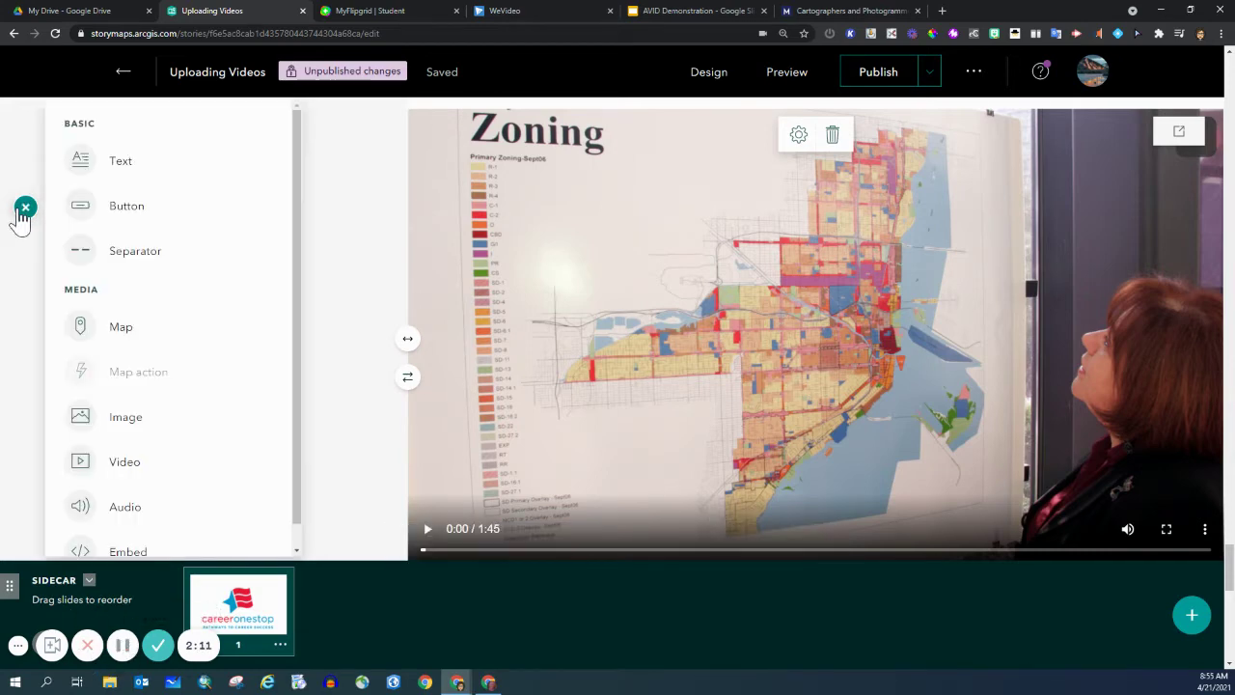
pyautogui.click(123, 222)
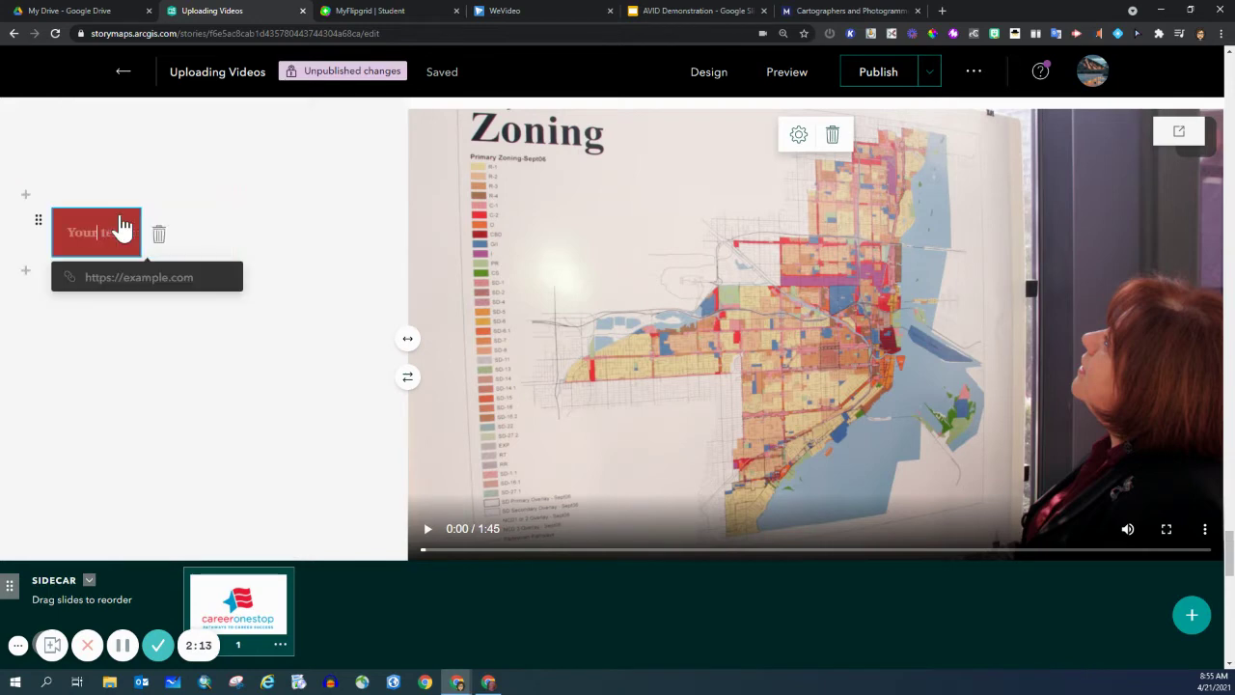
# Label the button 'CAREERwise - Cartography', fixing typos along the way.
pyautogui.write('Ca')
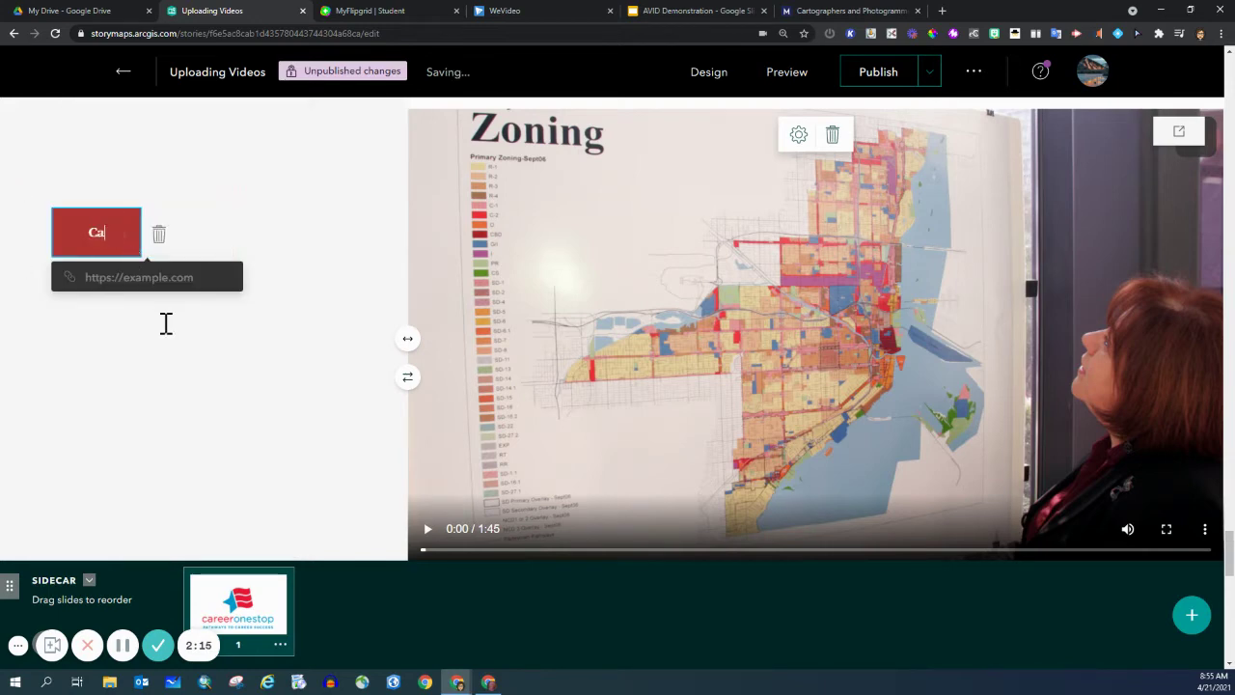
pyautogui.write('reer')
pyautogui.press('BackSpace')
pyautogui.press('BackSpace')
pyautogui.press('BackSpace')
pyautogui.press('BackSpace')
pyautogui.press('BackSpace')
pyautogui.write('a')
pyautogui.press('BackSpace')
pyautogui.write('ARRER')
pyautogui.press('BackSpace')
pyautogui.press('BackSpace')
pyautogui.press('BackSpace')
pyautogui.write('EER')
pyautogui.press('BackSpace')
pyautogui.write('Rw')
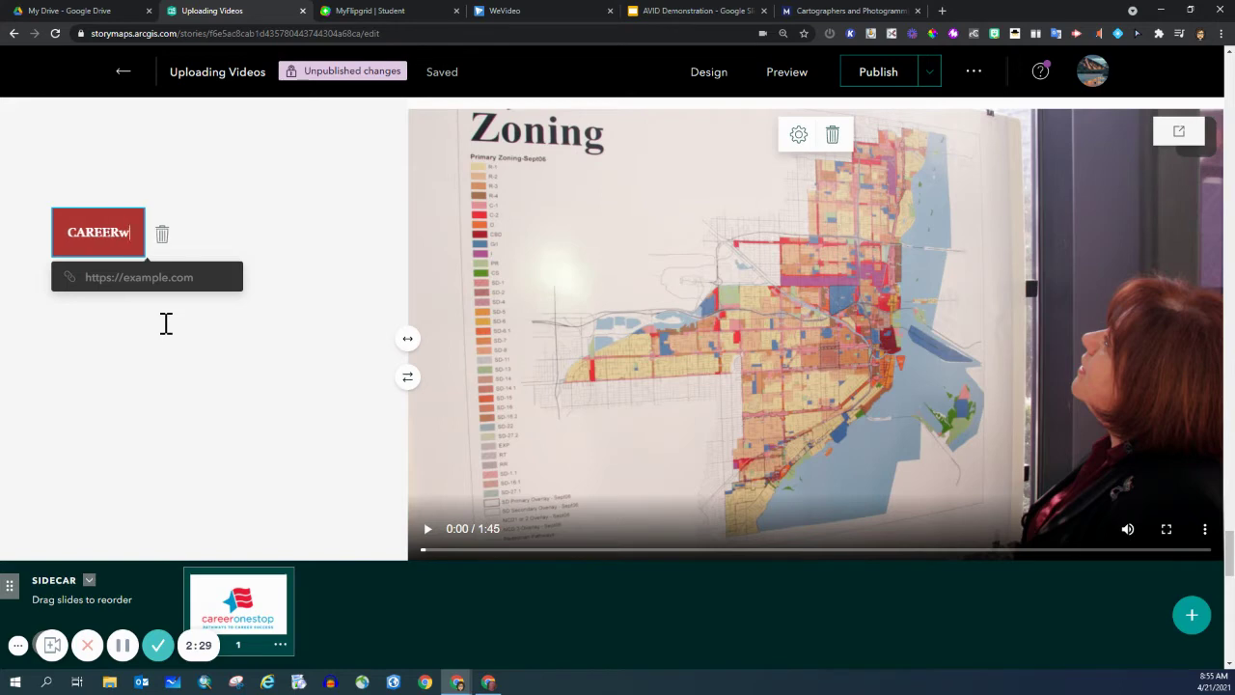
pyautogui.write('us')
pyautogui.press('BackSpace')
pyautogui.press('BackSpace')
pyautogui.write('ise')
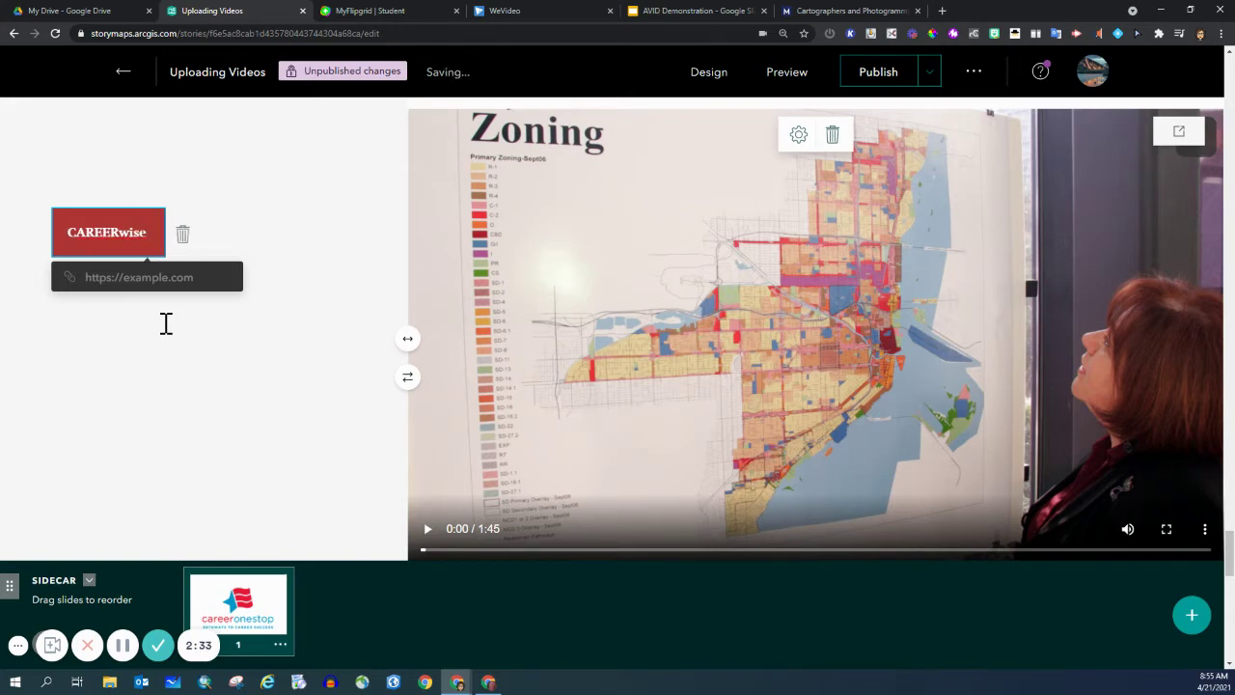
pyautogui.write(' - Carto')
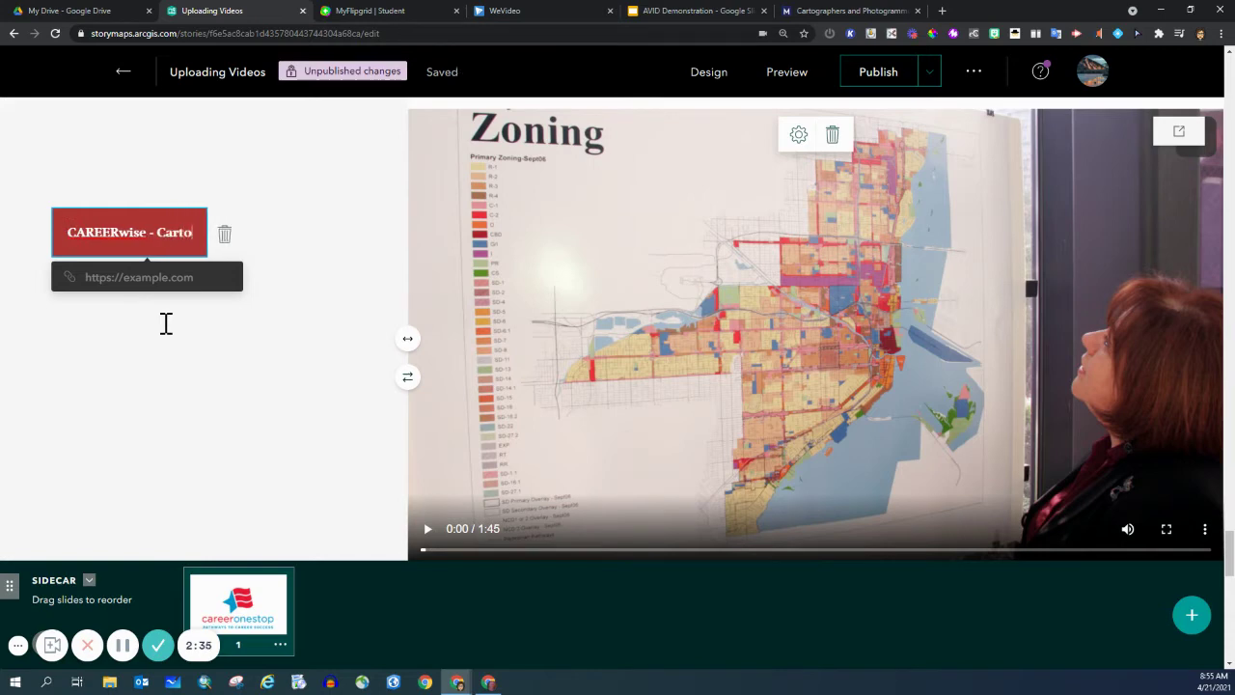
pyautogui.write('graph')
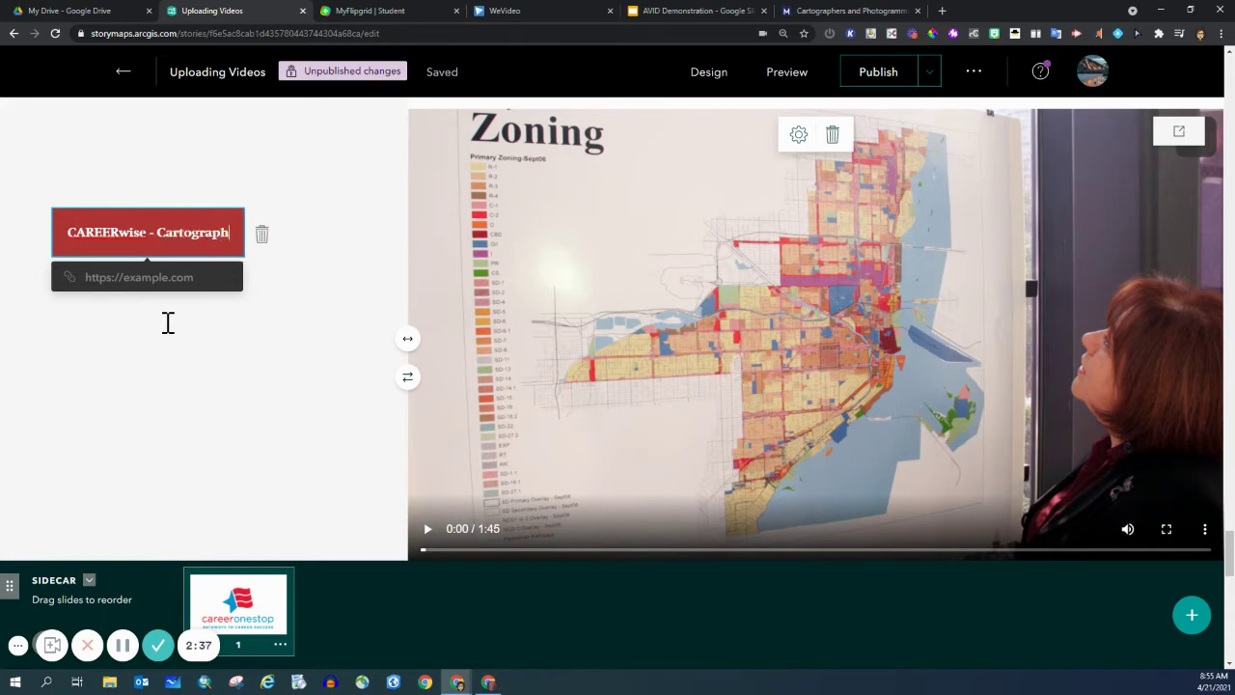
pyautogui.write('y')
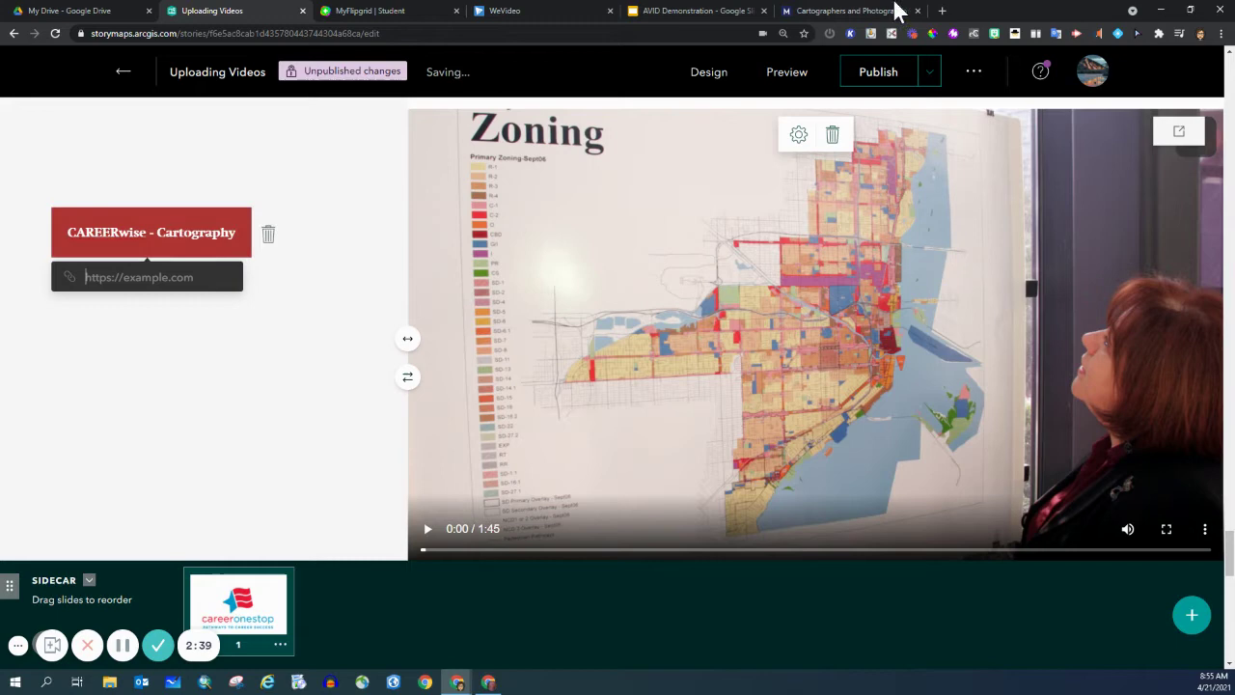
# Set the button's link to the copied Cartographers and Photogrammetrists career page URL.
pyautogui.click(862, 11)
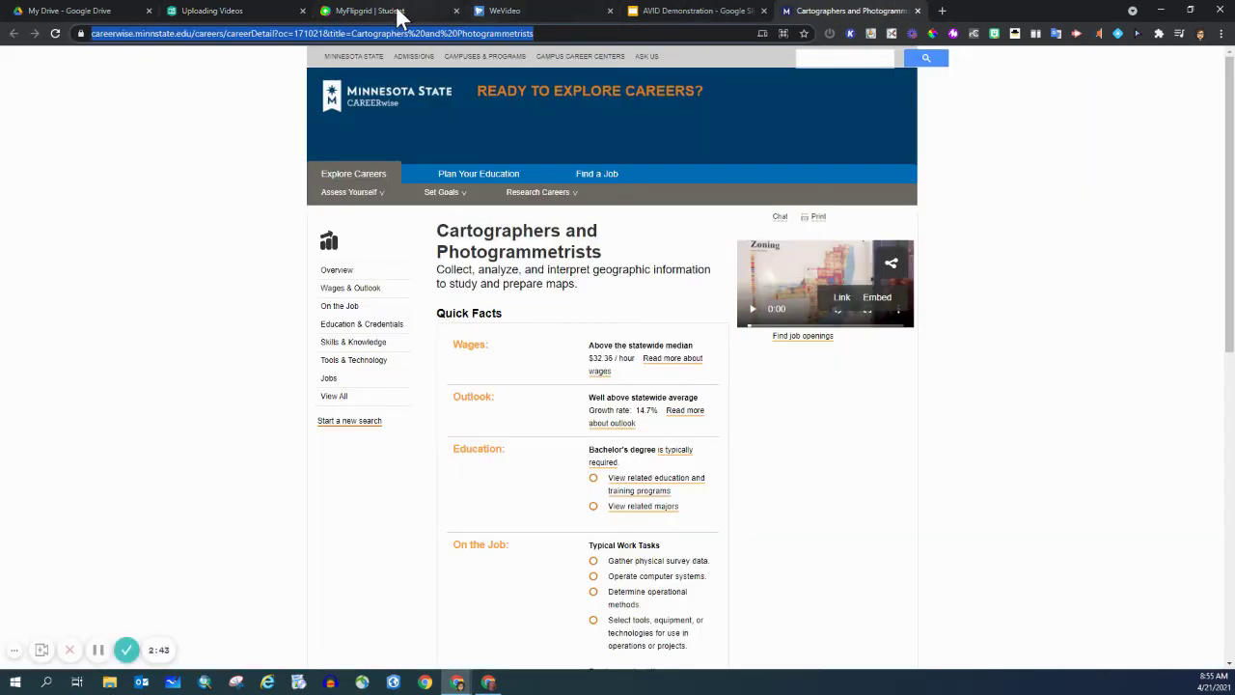
pyautogui.click(231, 12)
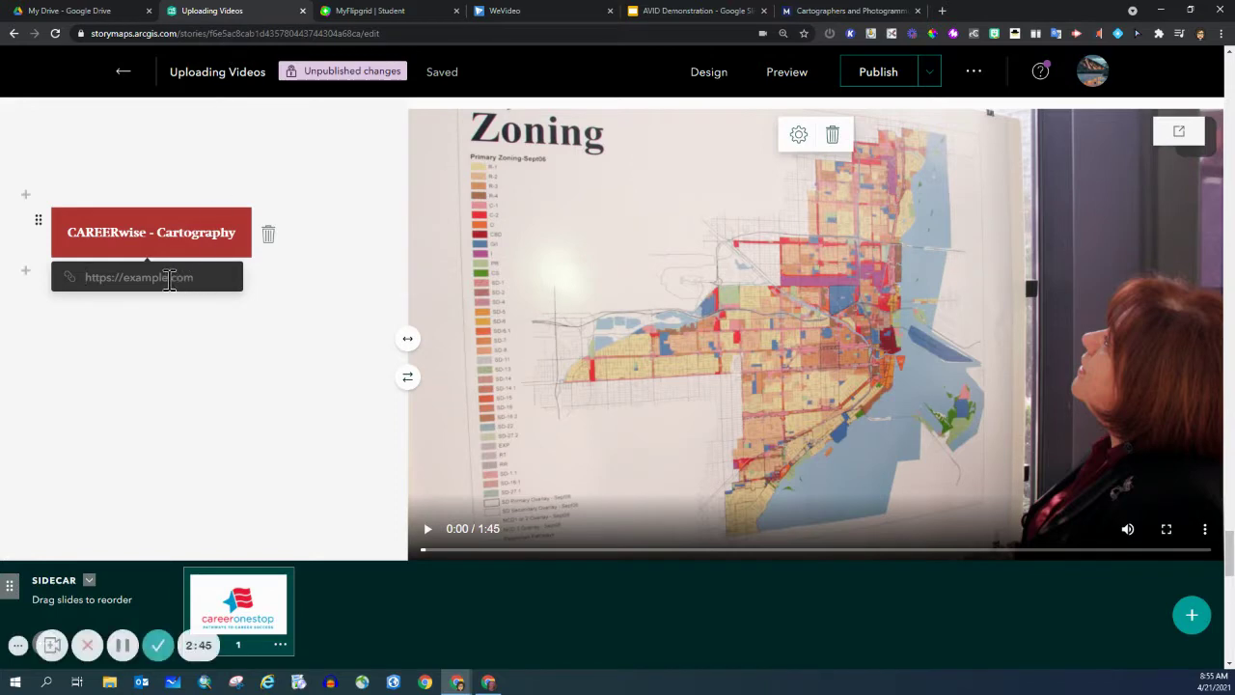
pyautogui.rightClick(169, 279)
pyautogui.click(205, 379)
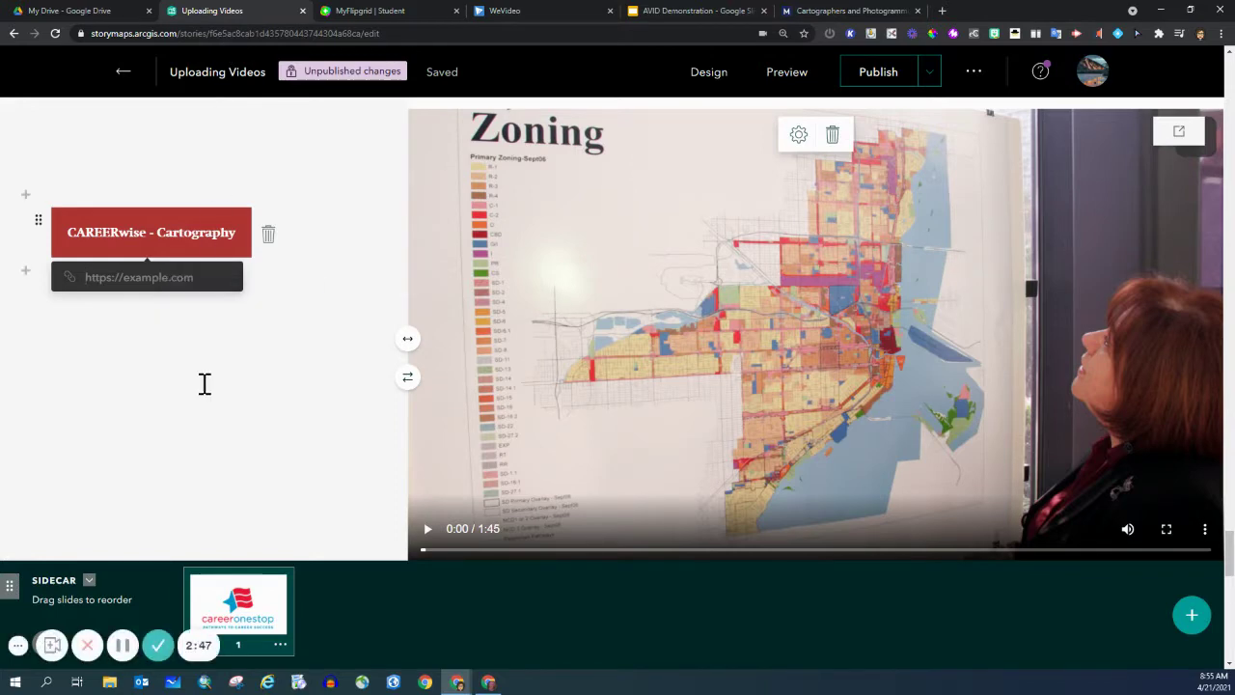
pyautogui.press('Return')
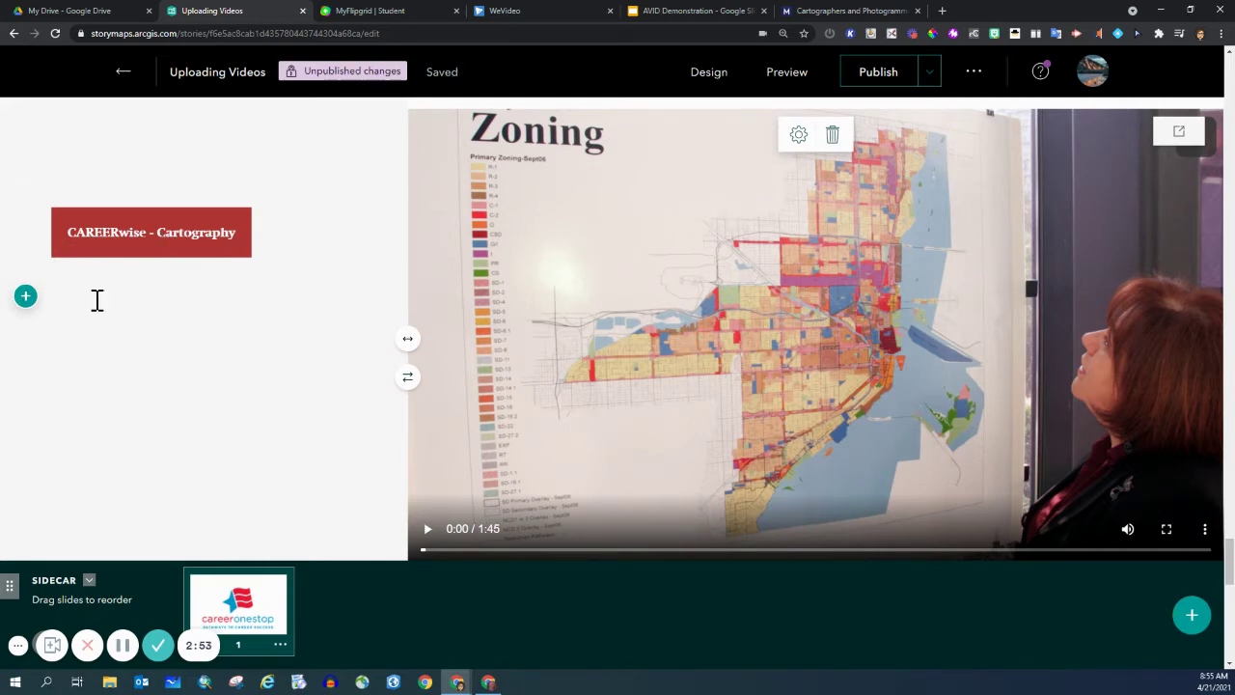
# Add a blank second slide to the sidecar, then switch to the AVID Demonstration deck.
pyautogui.scroll(-2, 58, 304)
pyautogui.scroll(-3, 57, 307)
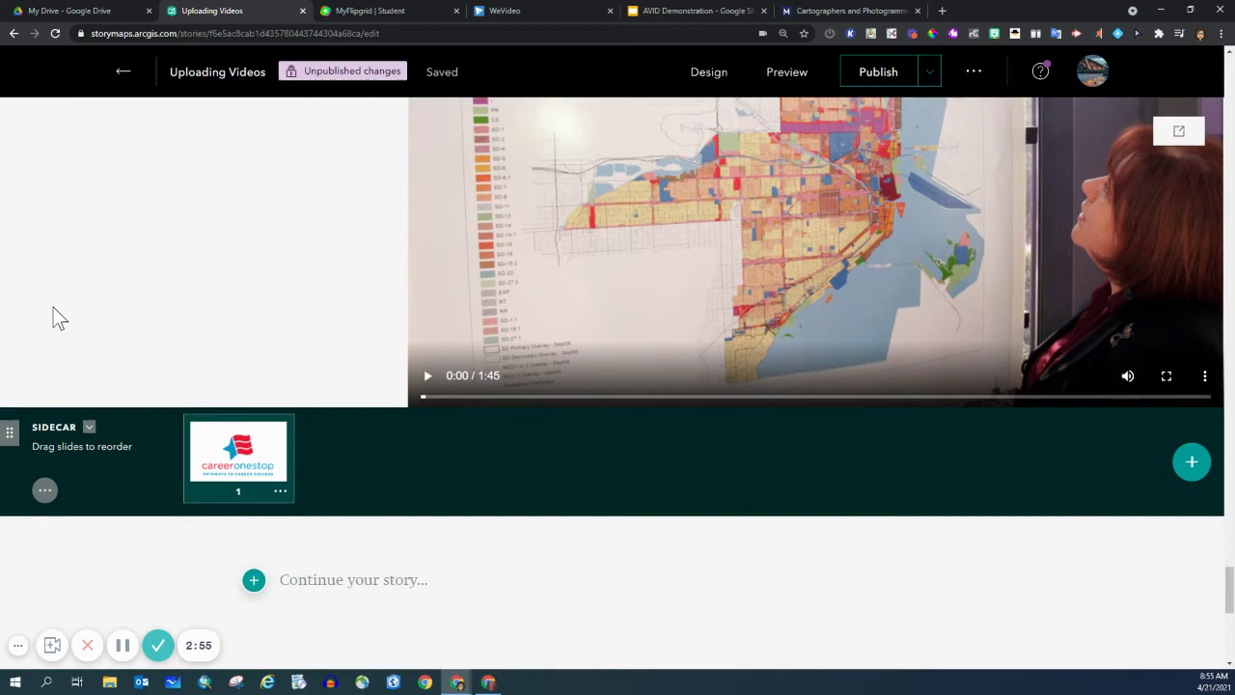
pyautogui.scroll(-1, 53, 306)
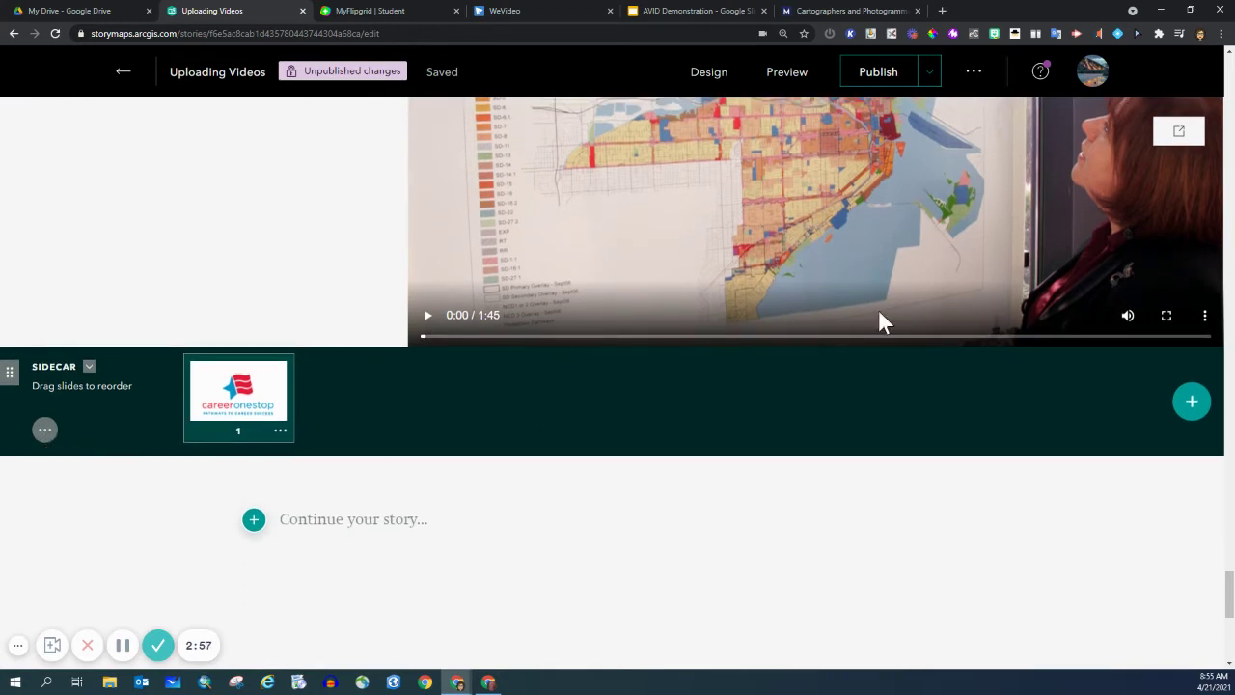
pyautogui.click(1192, 401)
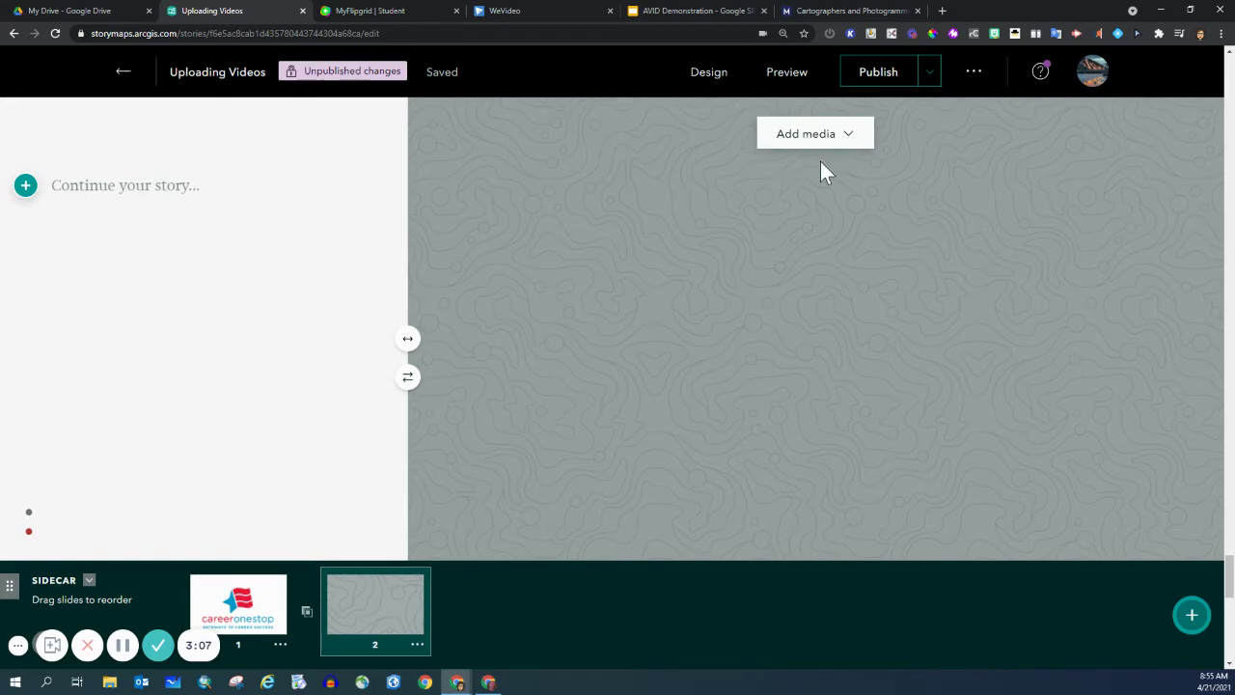
pyautogui.click(708, 16)
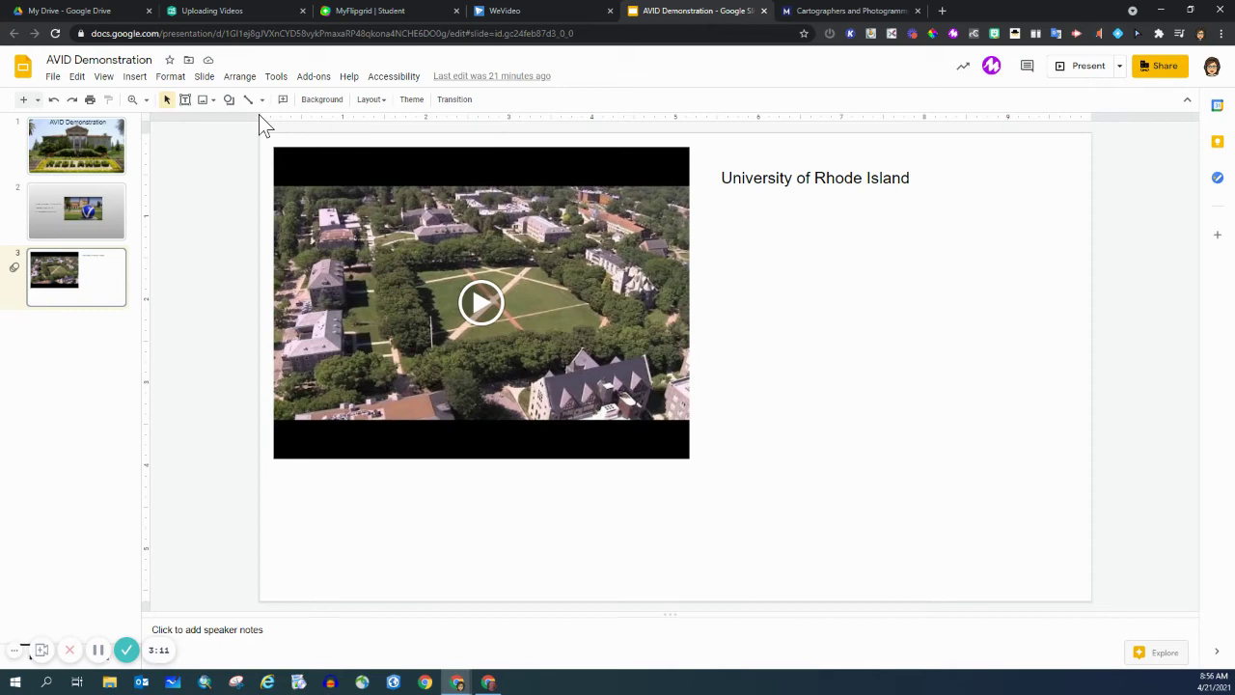
# Copy the AVID Demonstration presentation's share link from the Share dialog.
pyautogui.click(1166, 67)
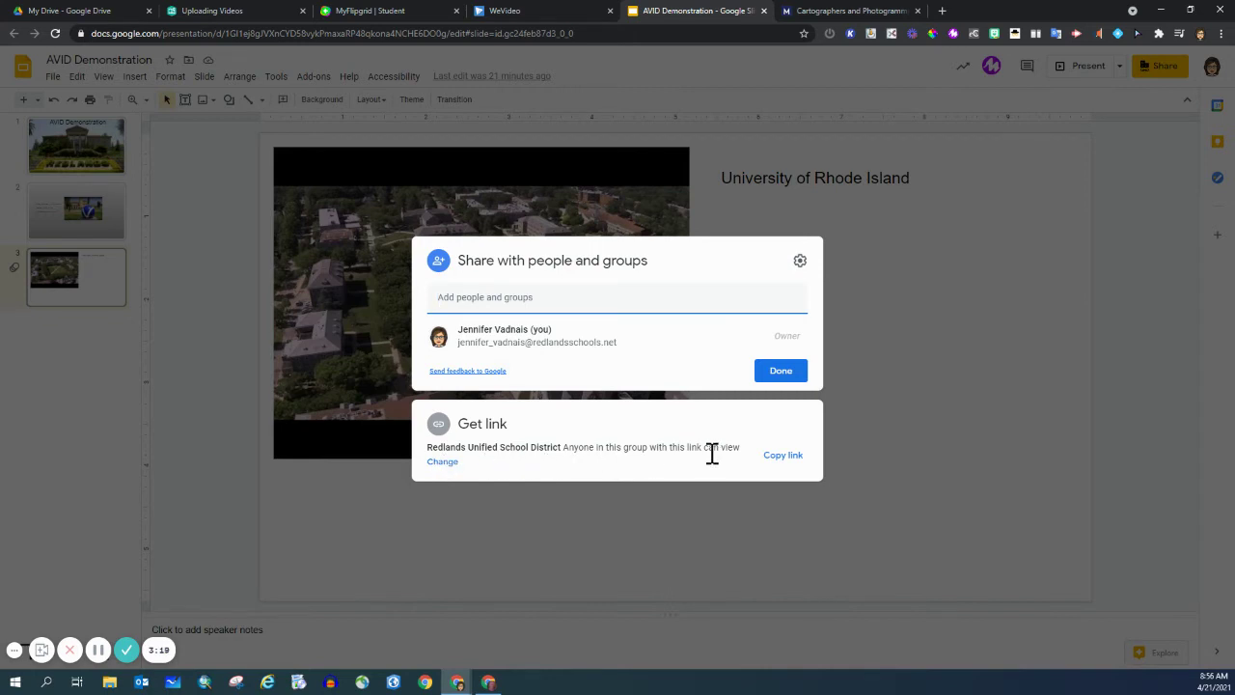
pyautogui.click(788, 466)
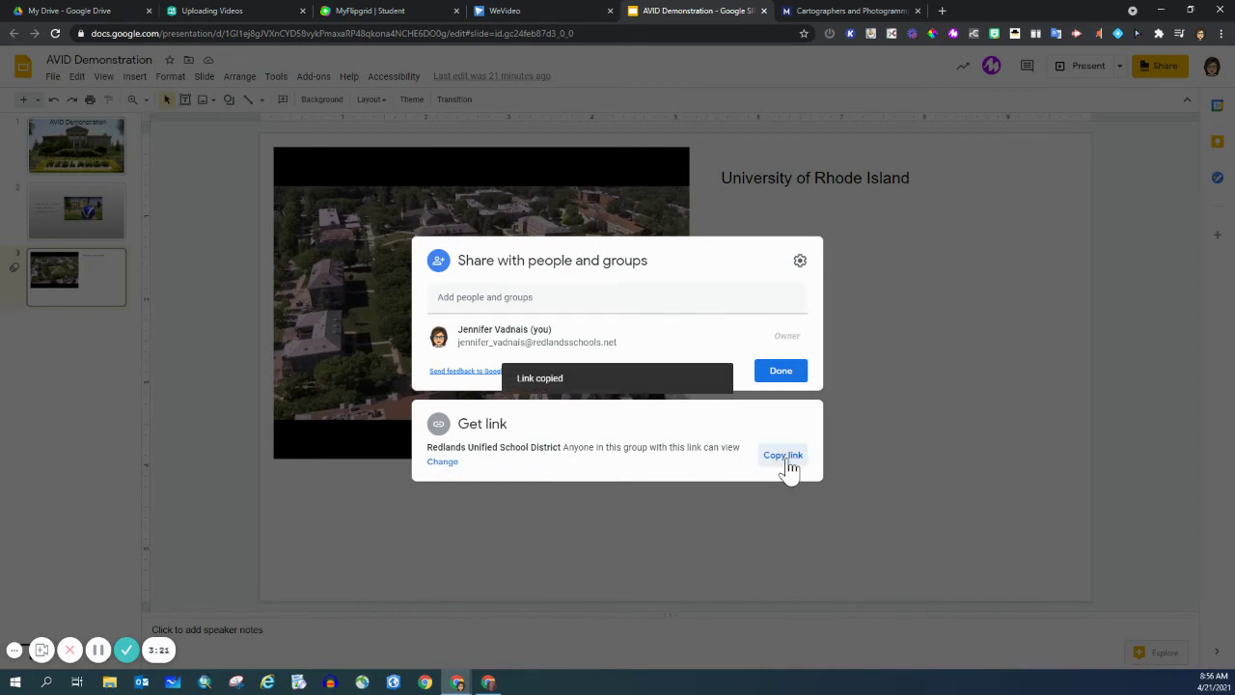
# Embed the AVID Demonstration Slides link in the second slide's media and page through it.
pyautogui.click(241, 11)
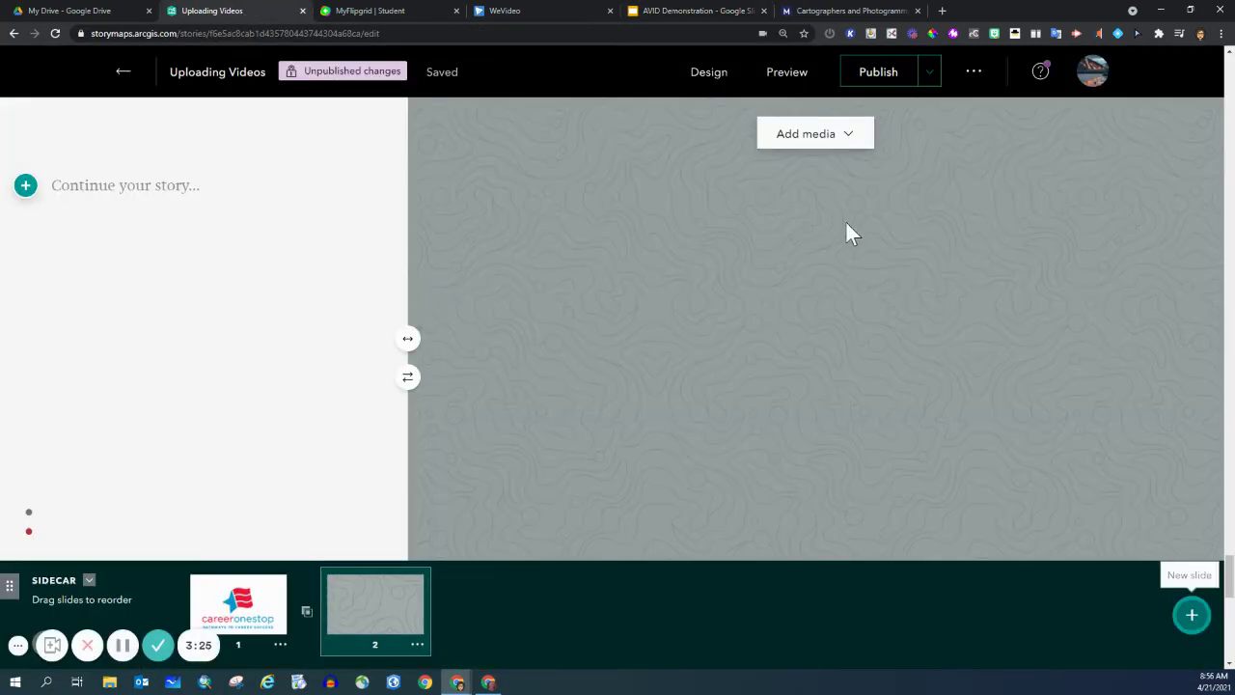
pyautogui.click(846, 135)
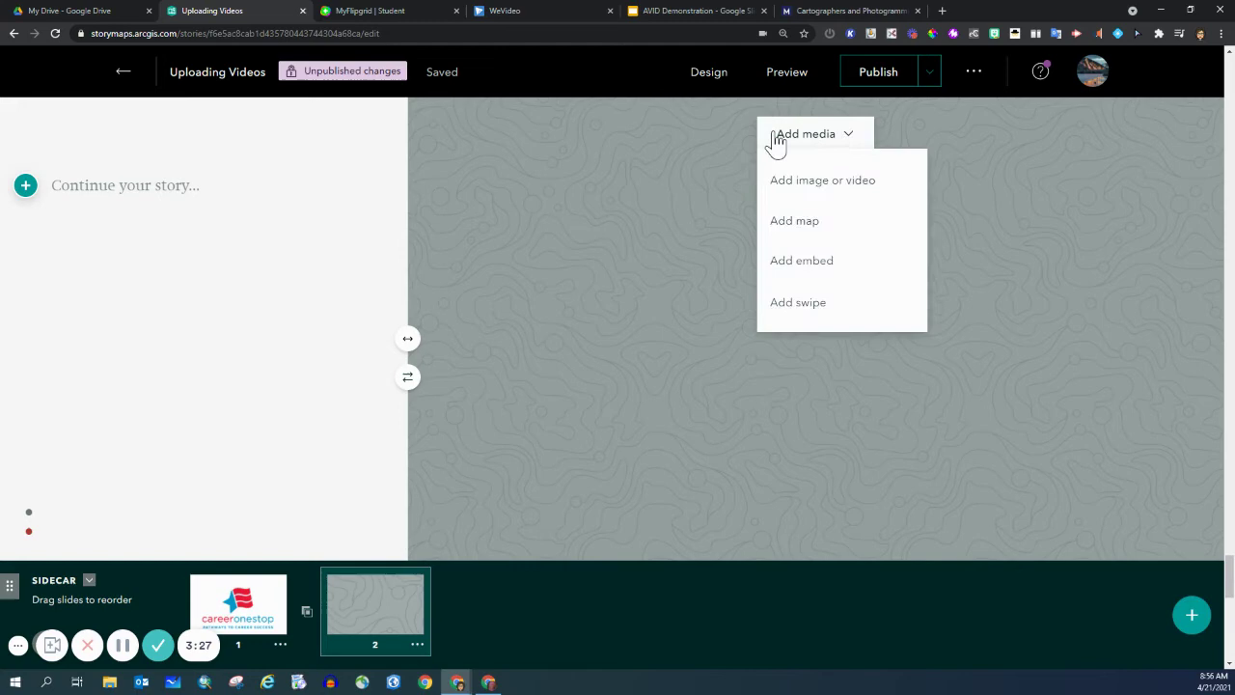
pyautogui.click(783, 271)
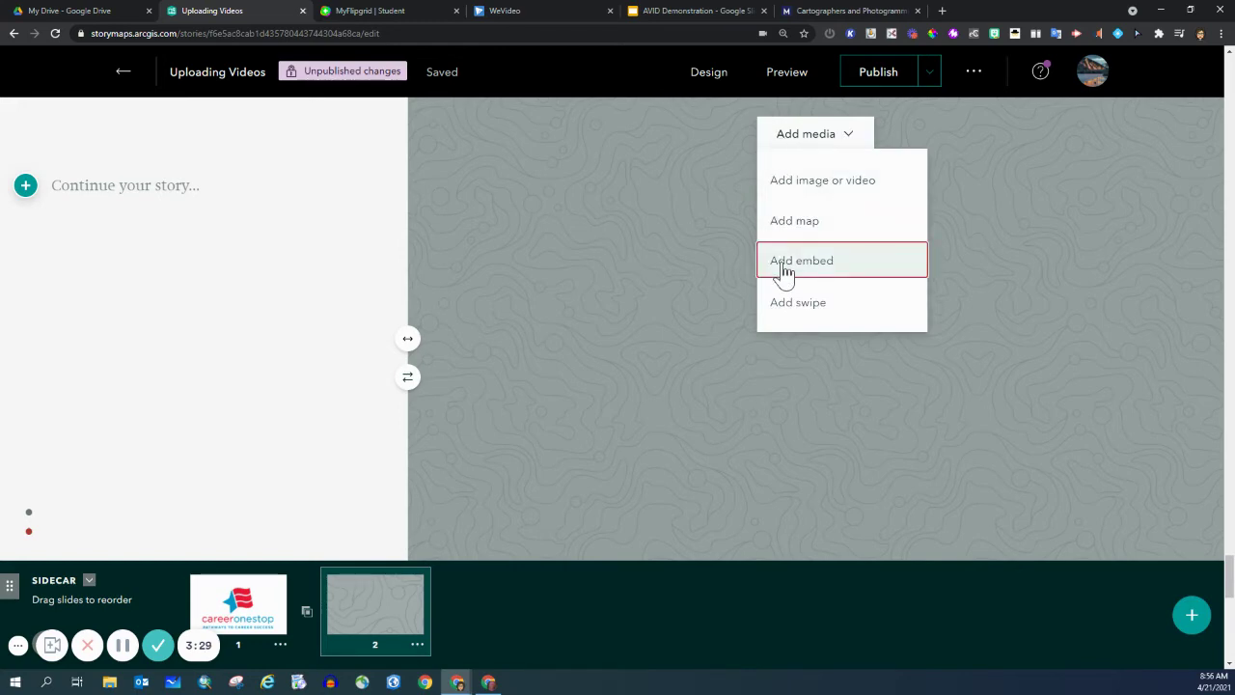
pyautogui.click(565, 329)
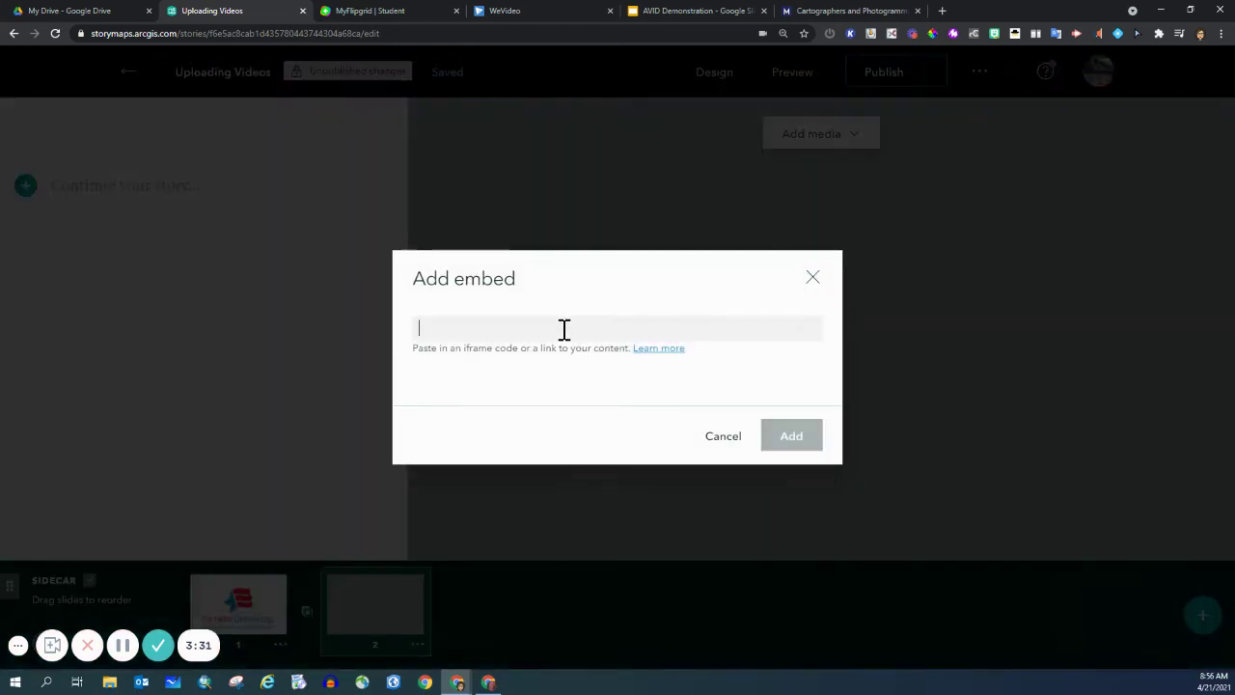
pyautogui.hotkey('ctrl', 'v')
pyautogui.click(804, 443)
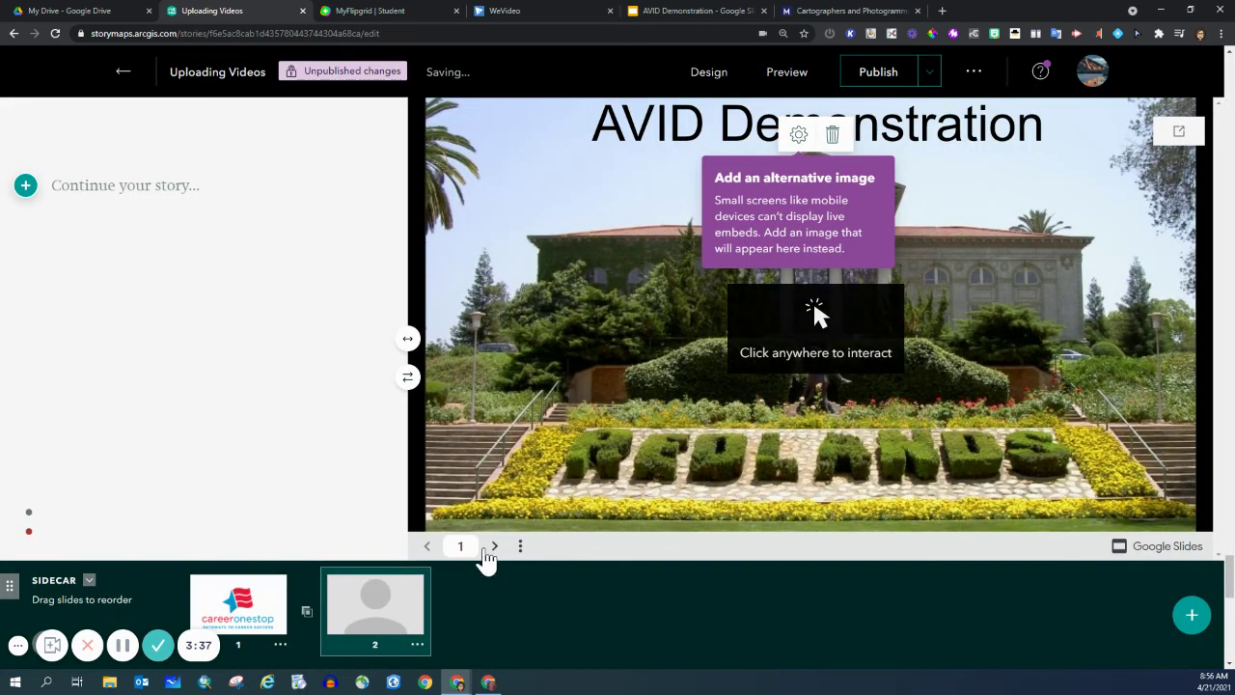
pyautogui.click(494, 546)
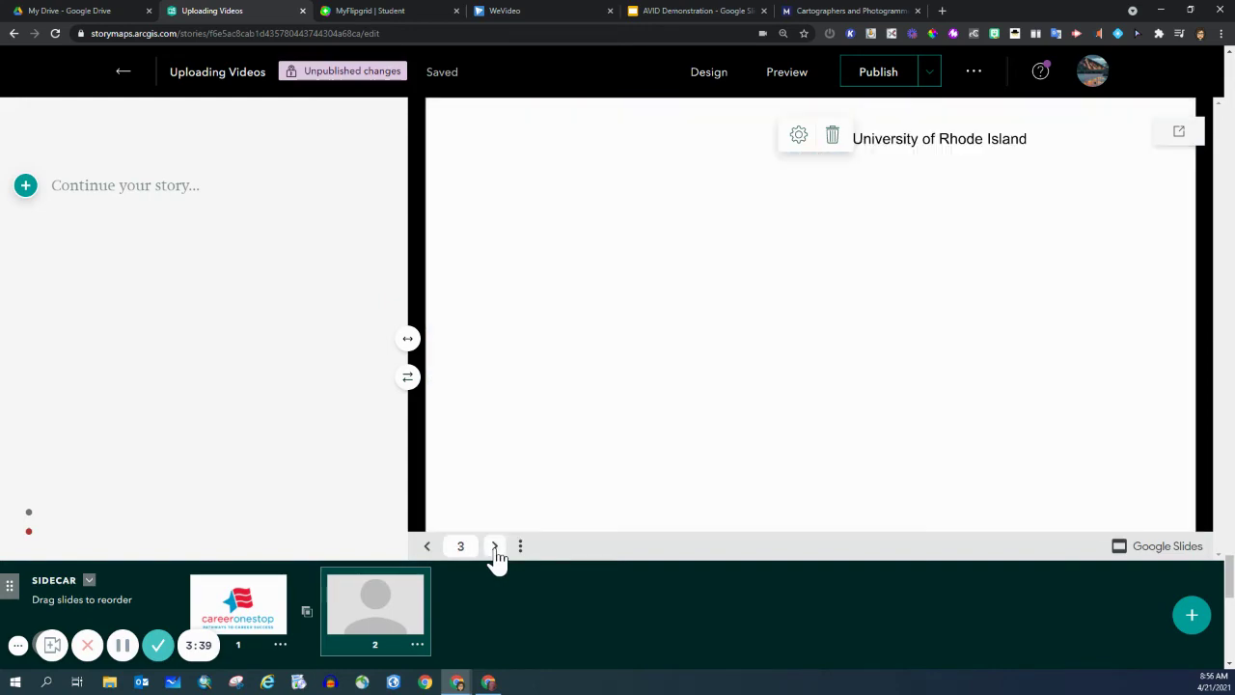
pyautogui.click(430, 549)
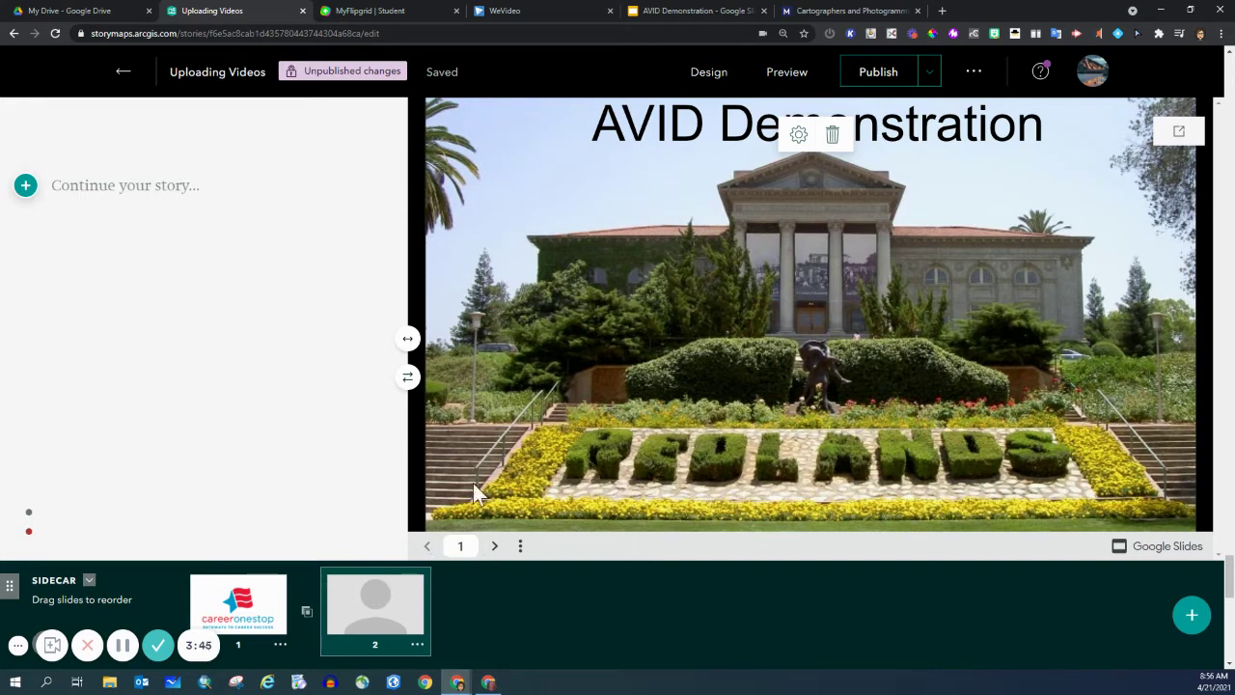
# Add a Video block to the second slide's narrative, then switch to the Flipgrid responses.
pyautogui.click(26, 187)
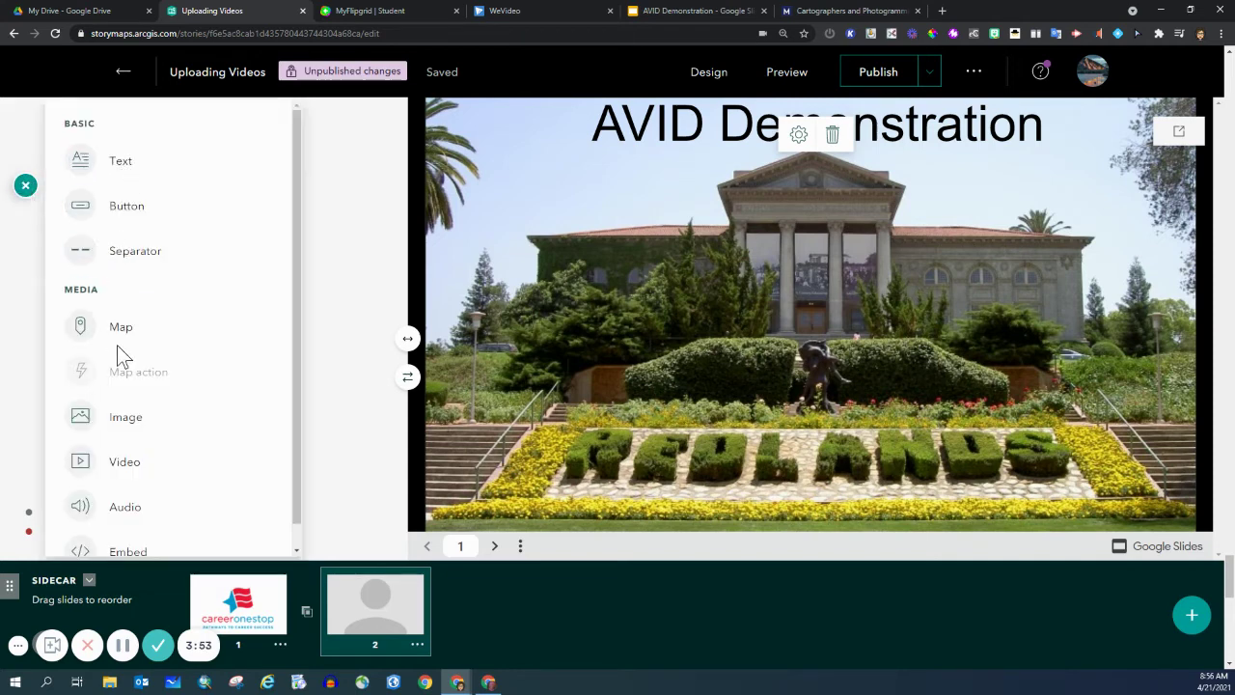
pyautogui.click(126, 444)
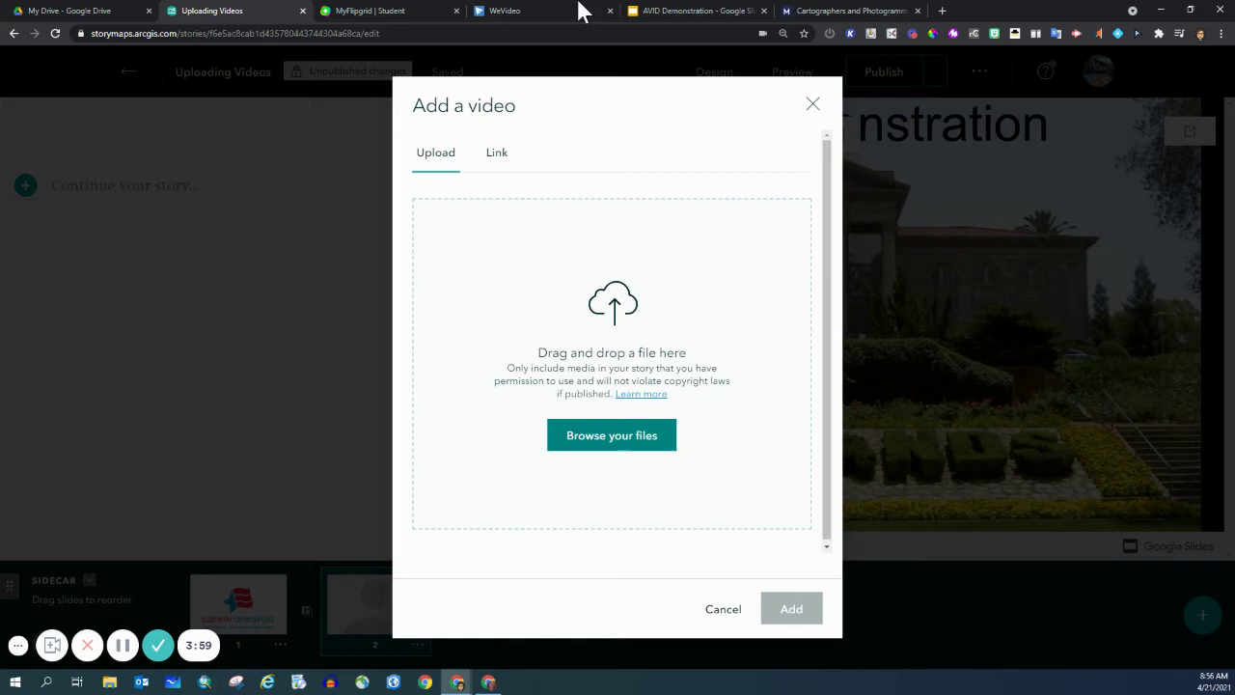
pyautogui.click(380, 10)
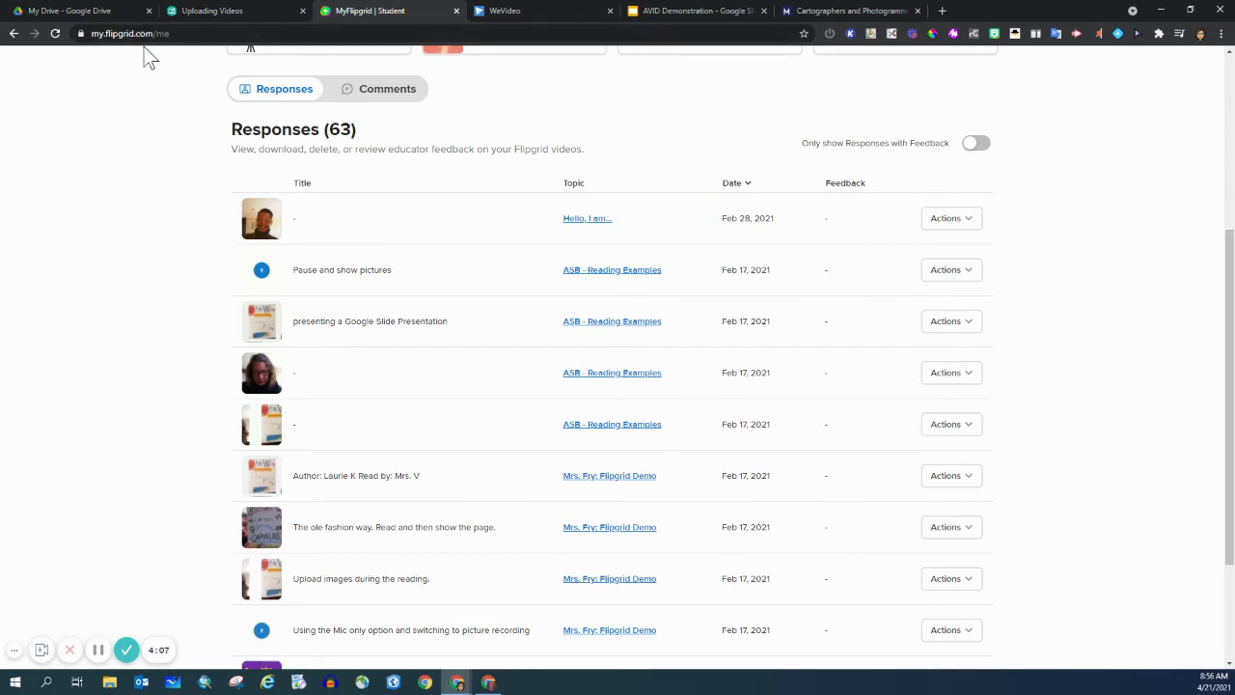
# Download the top Feb 28, 2021 Hello-topic Flipgrid response as an MP4 file.
pyautogui.click(973, 221)
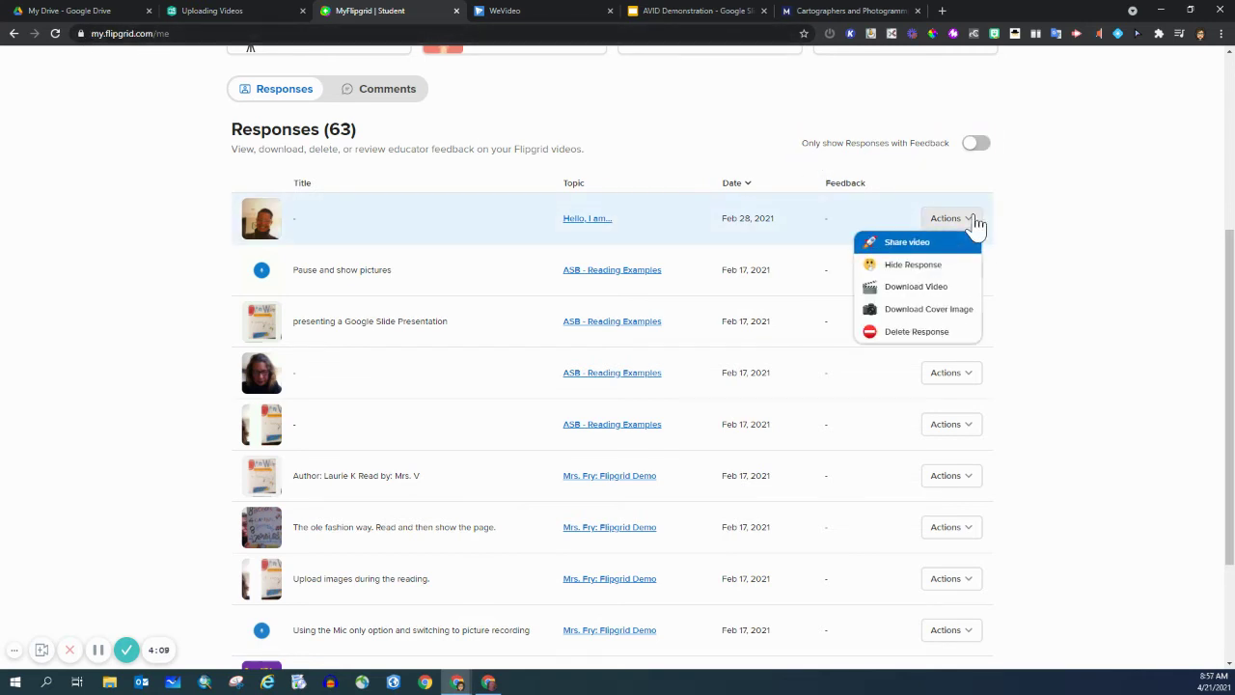
pyautogui.click(944, 285)
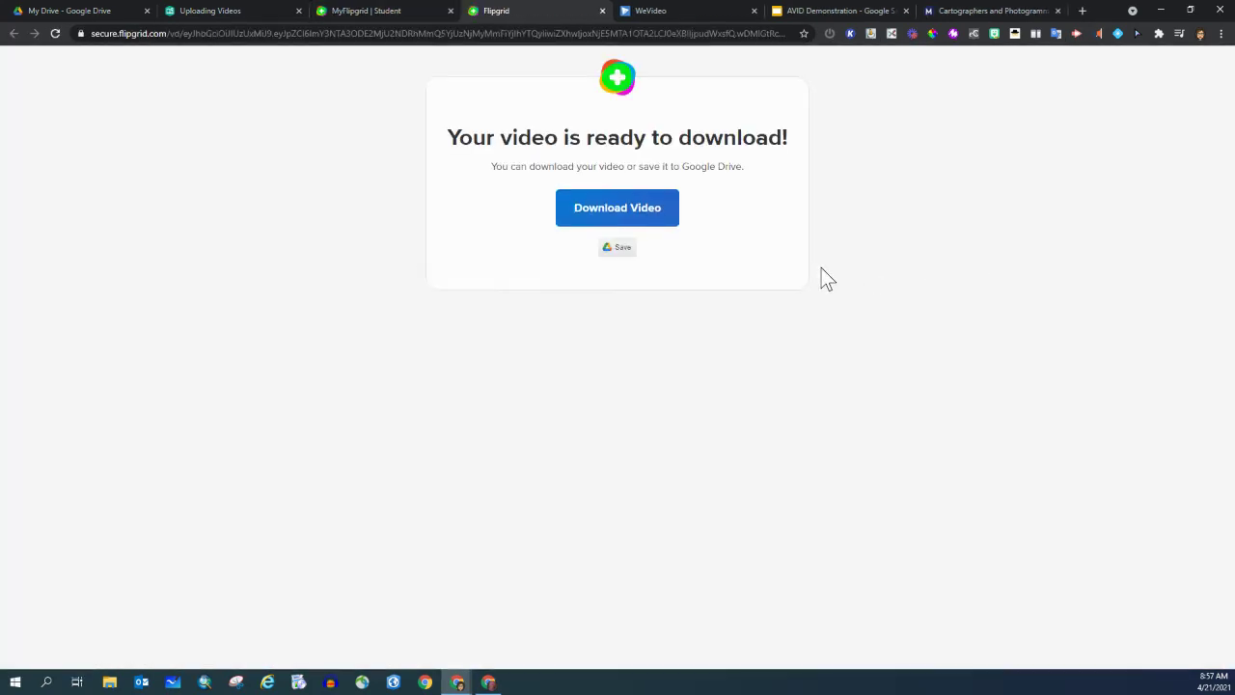
pyautogui.click(653, 218)
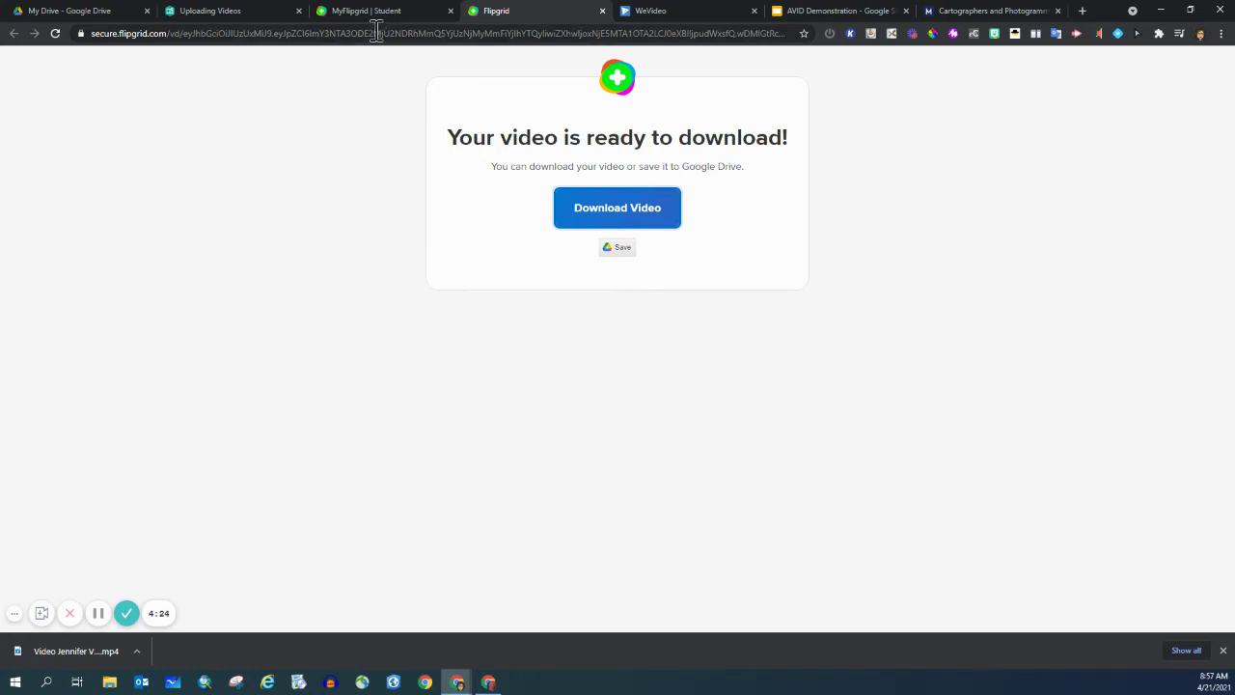
# Upload the downloaded Flipgrid .mp4 into the second sidecar slide's narrative panel.
pyautogui.click(240, 10)
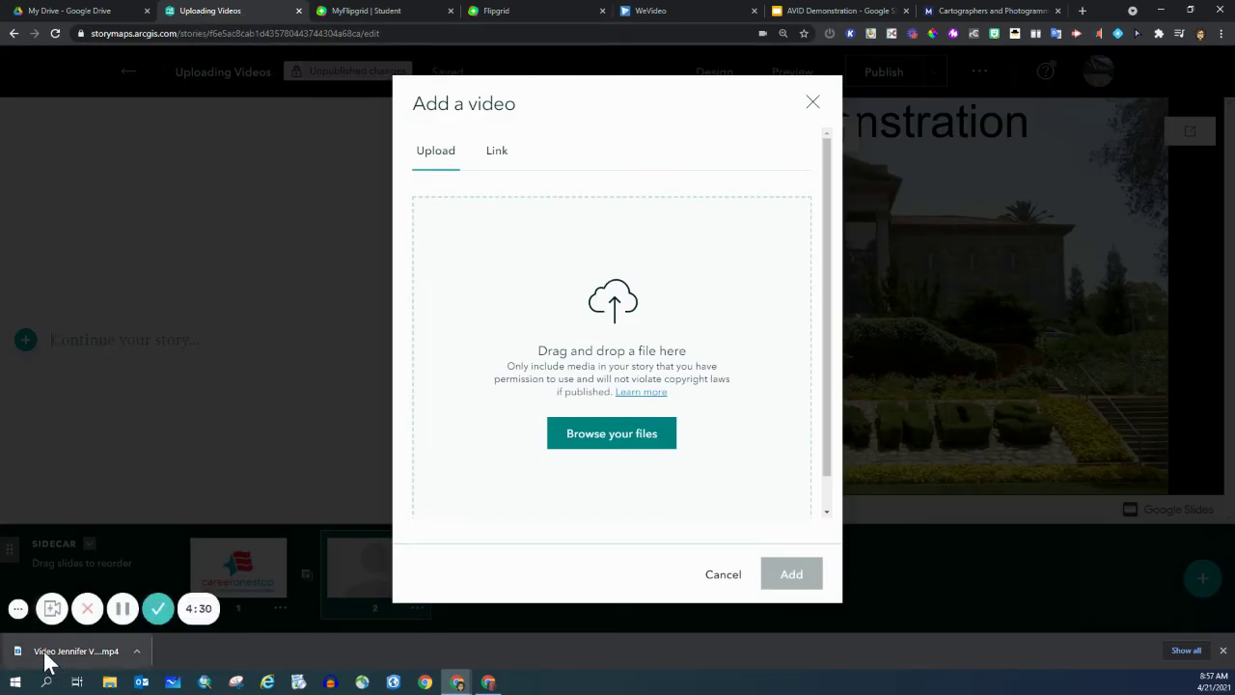
pyautogui.moveTo(49, 656); pyautogui.dragTo(608, 411)
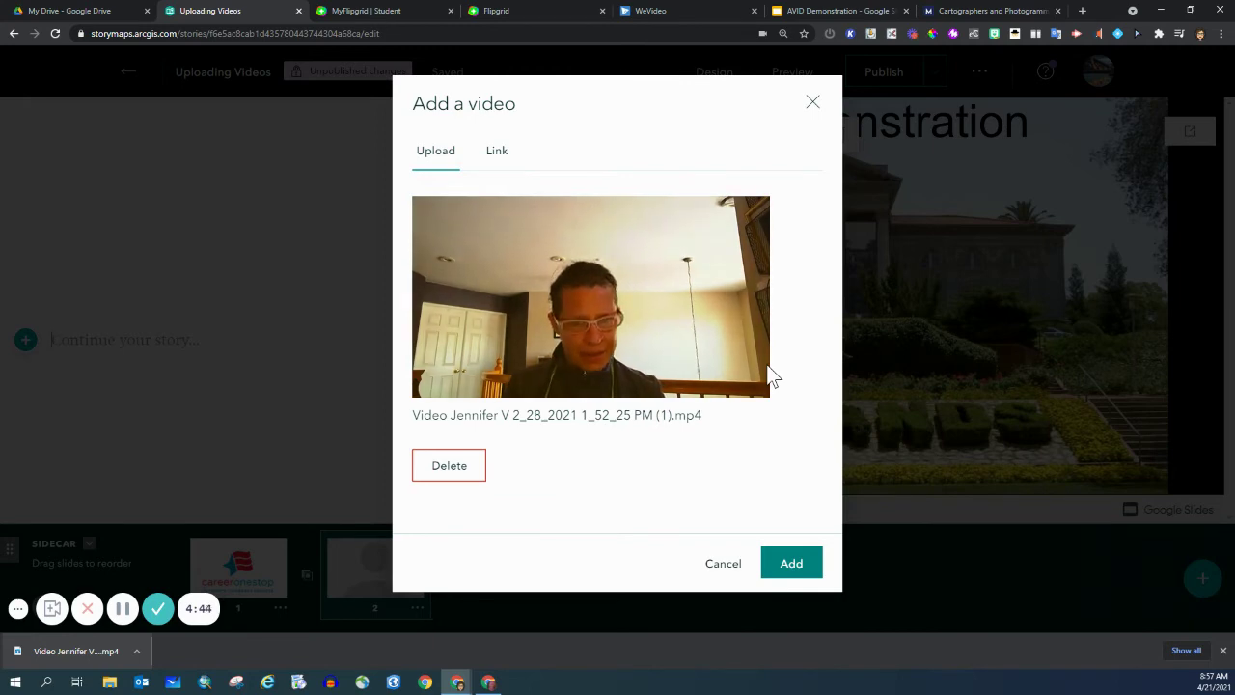
pyautogui.click(792, 565)
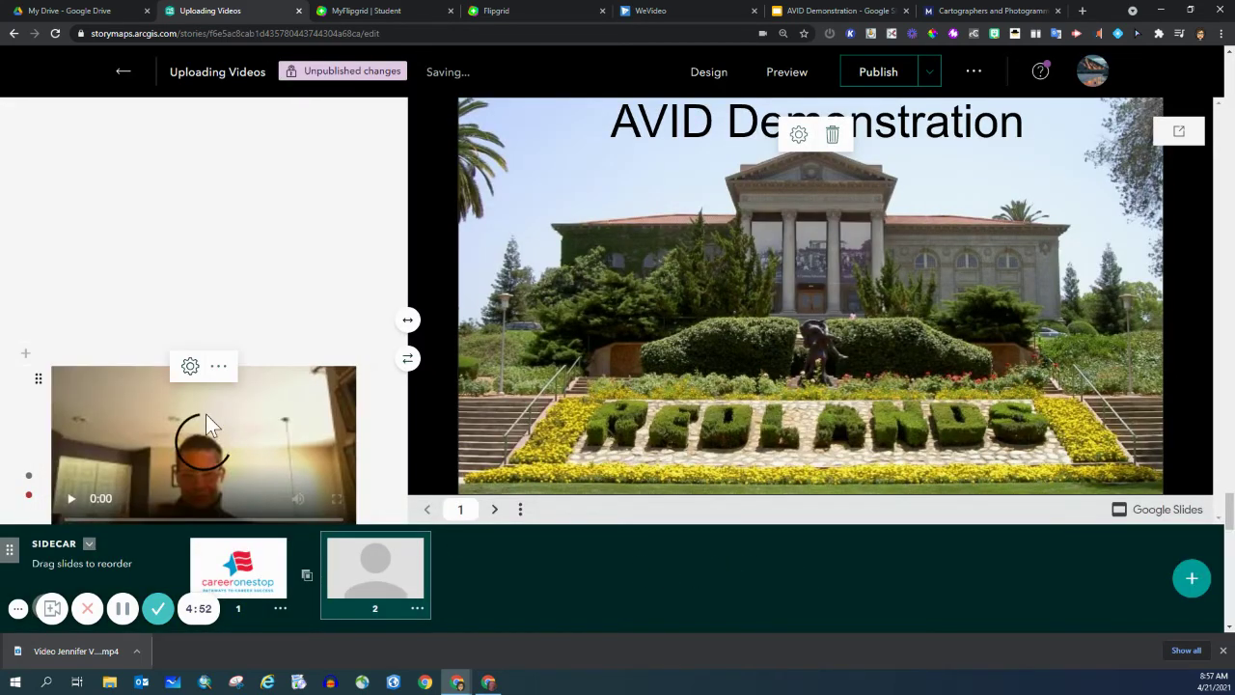
# Enter the caption 'Flipgrid Video' beneath the uploaded Flipgrid response video.
pyautogui.scroll(-2, 188, 426)
pyautogui.scroll(-1, 189, 429)
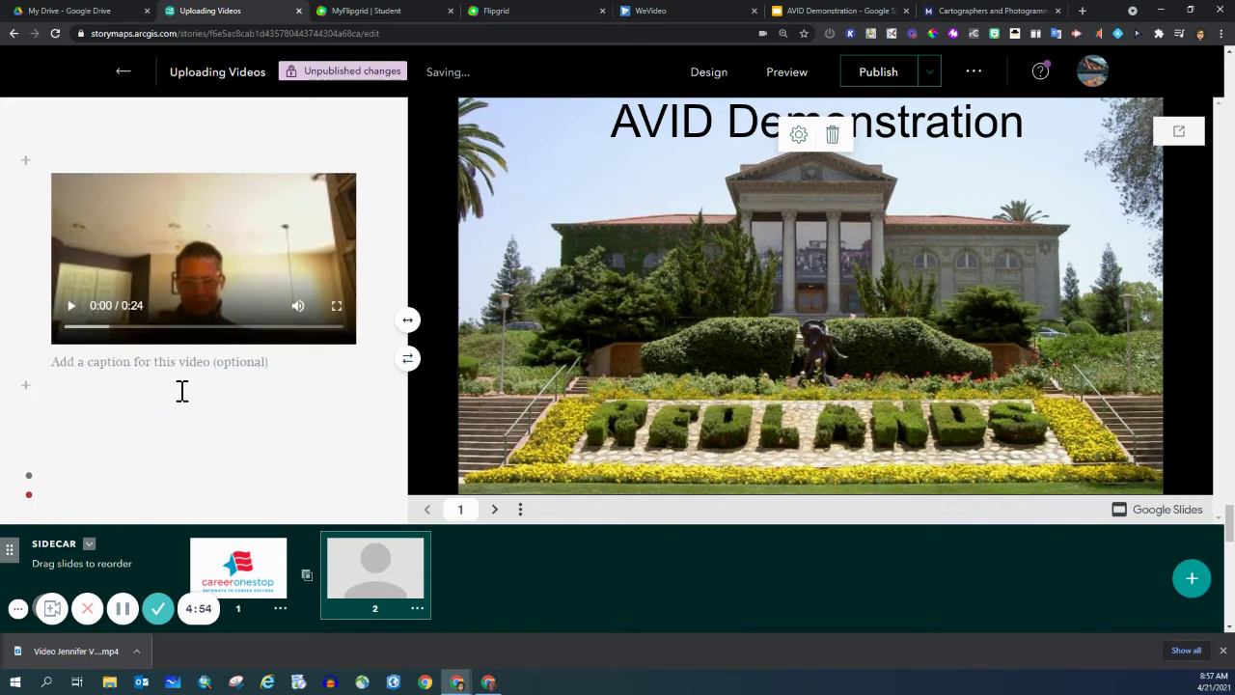
pyautogui.click(205, 367)
pyautogui.write('F')
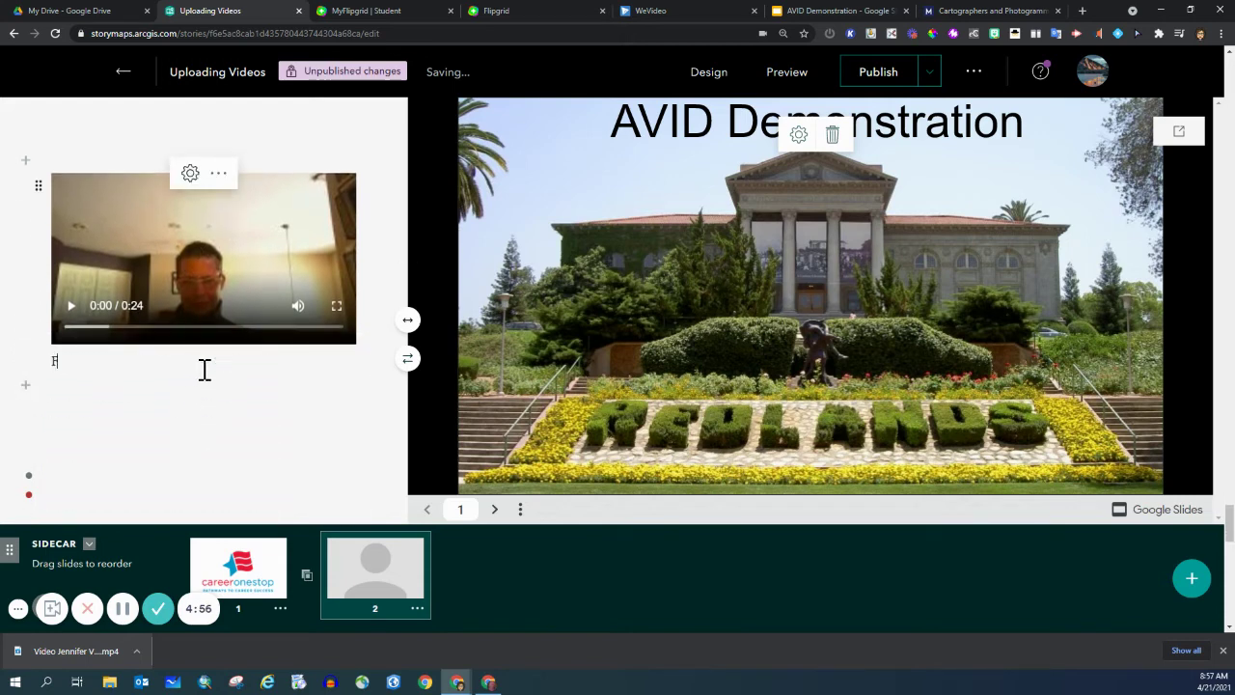
pyautogui.write('lip')
pyautogui.write('i')
pyautogui.write('grid')
pyautogui.write('d Video')
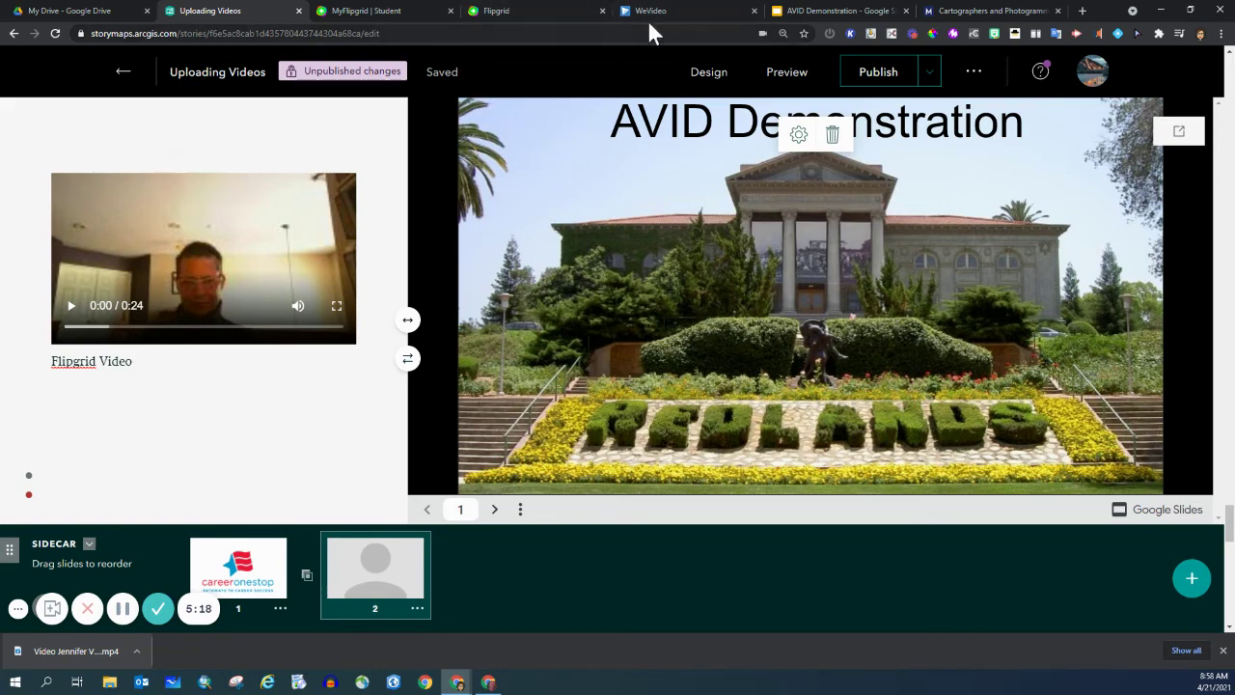
# Download the WeVideo 'Add a layer' export as an SD (852x480) MP4.
pyautogui.click(695, 16)
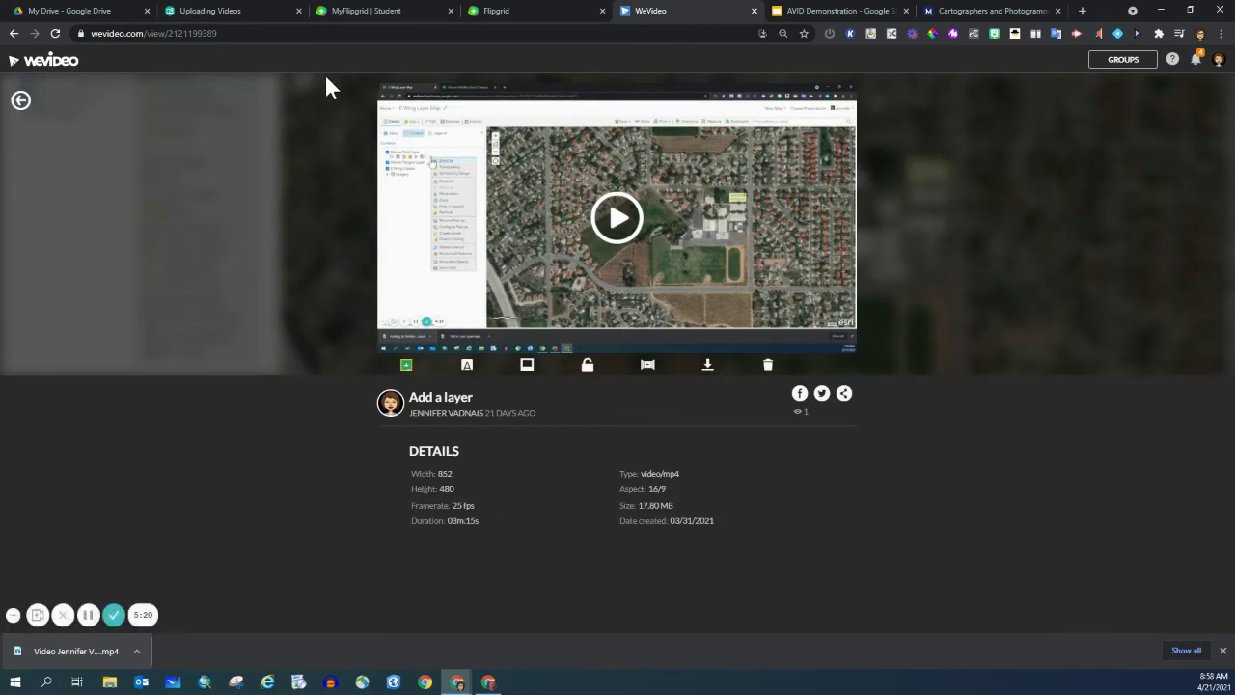
pyautogui.click(19, 104)
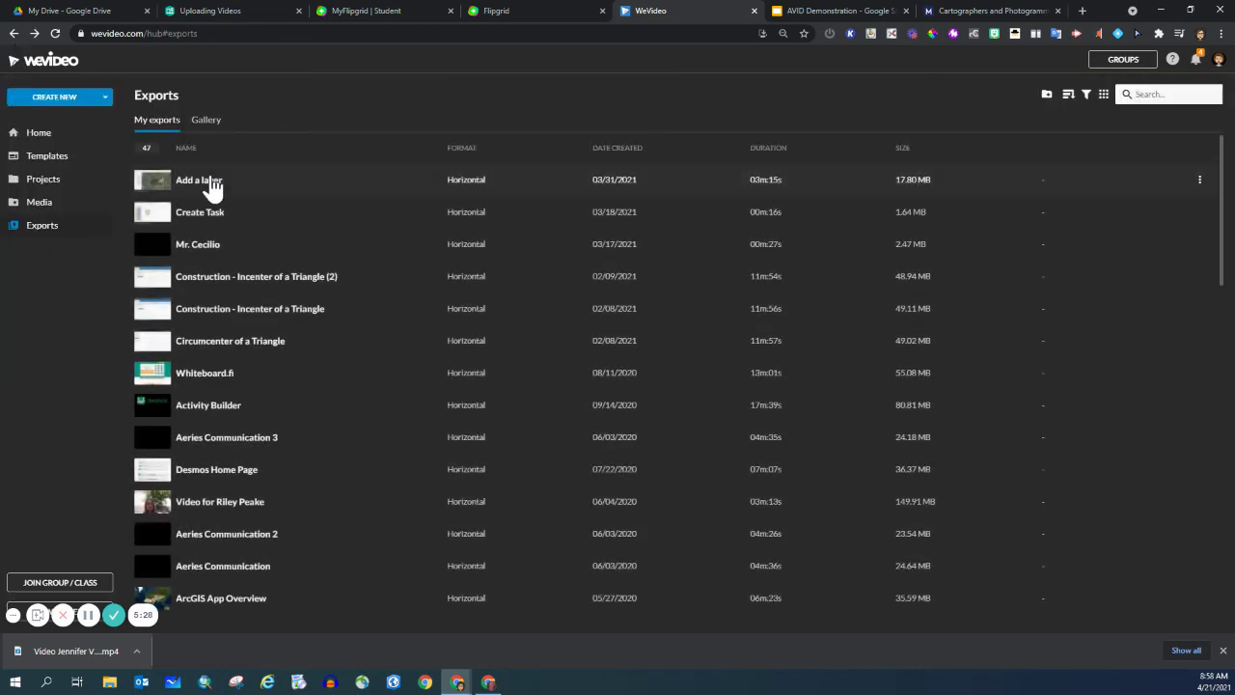
pyautogui.click(209, 180)
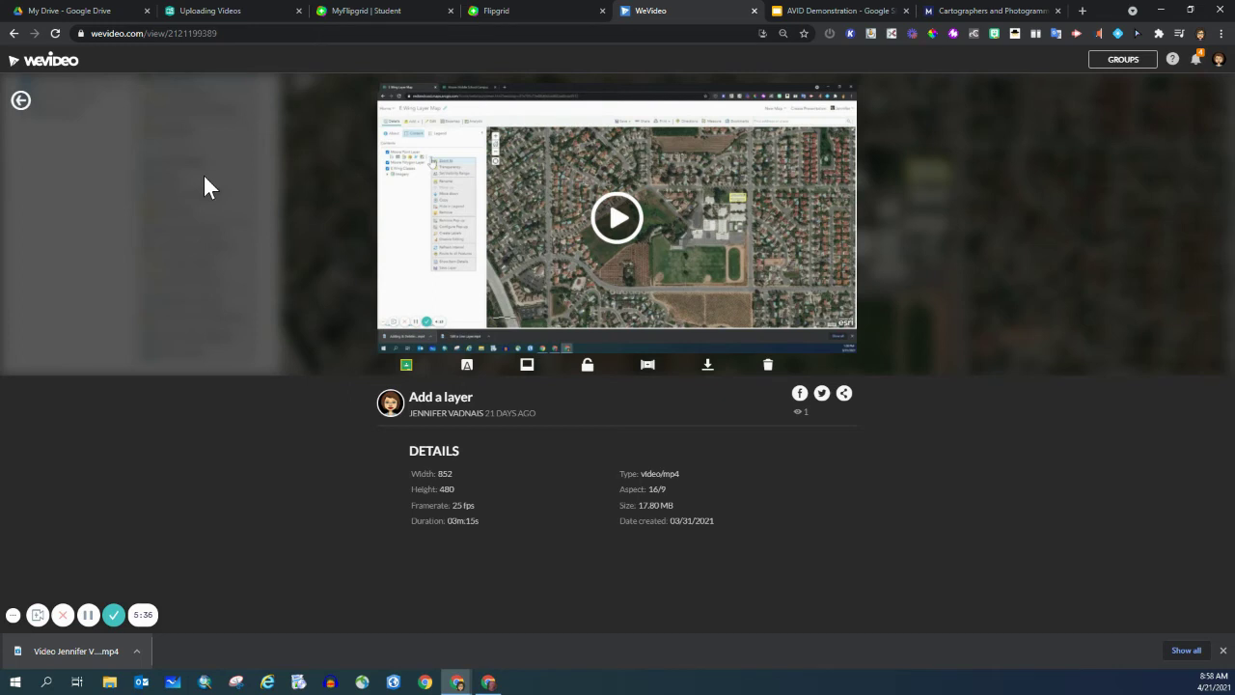
pyautogui.click(709, 367)
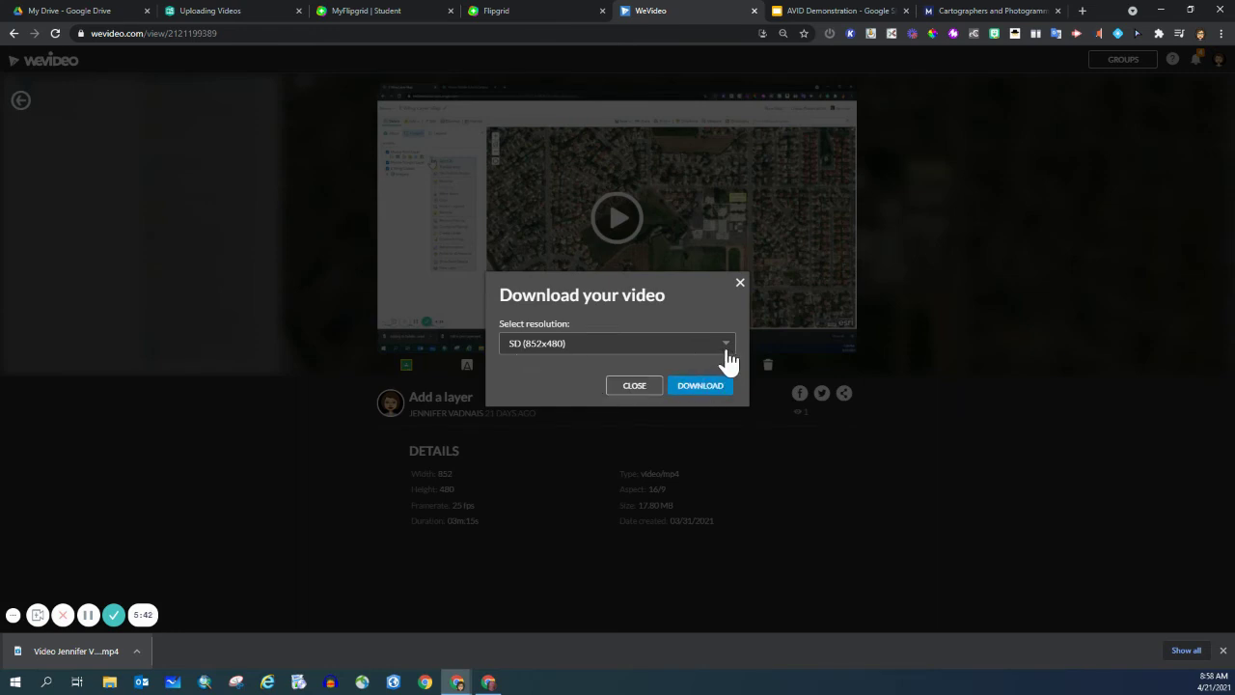
pyautogui.click(725, 350)
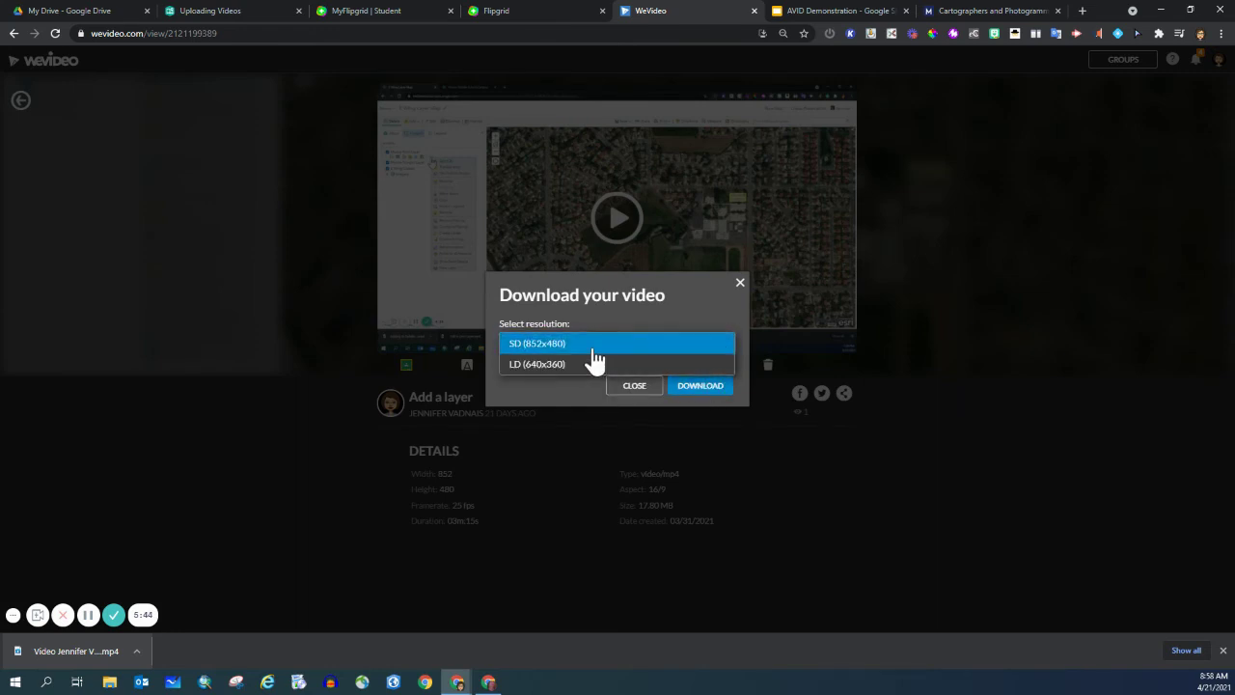
pyautogui.click(564, 345)
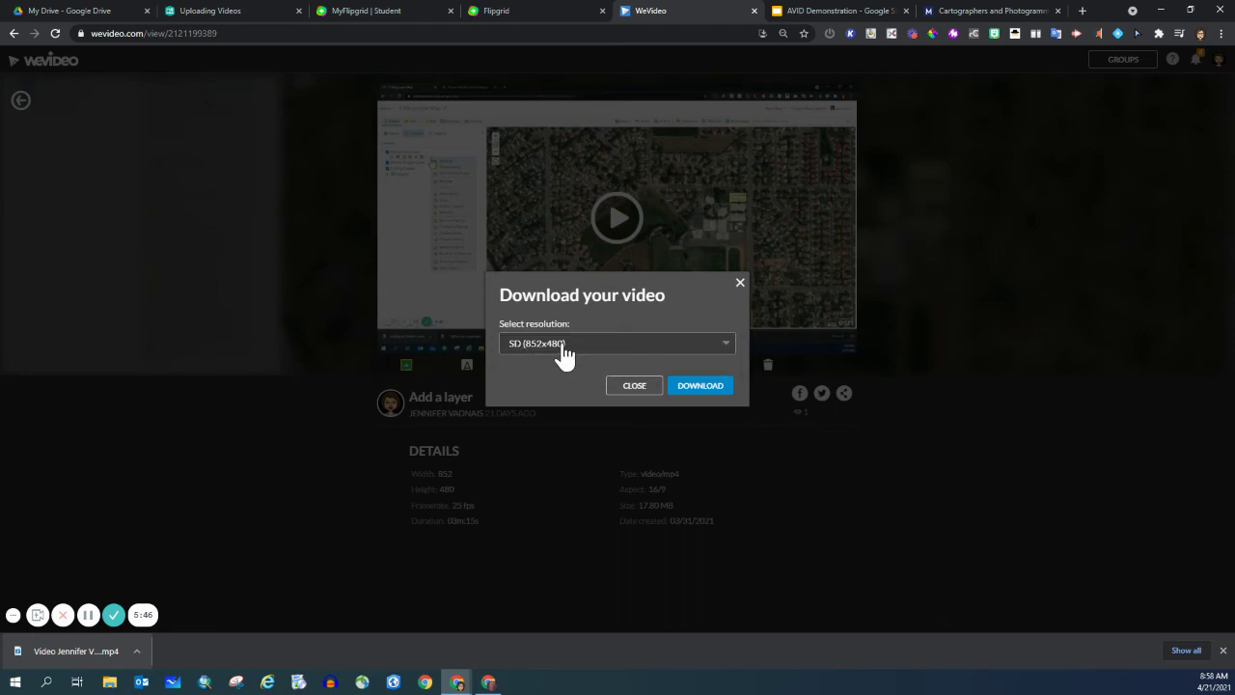
pyautogui.click(695, 391)
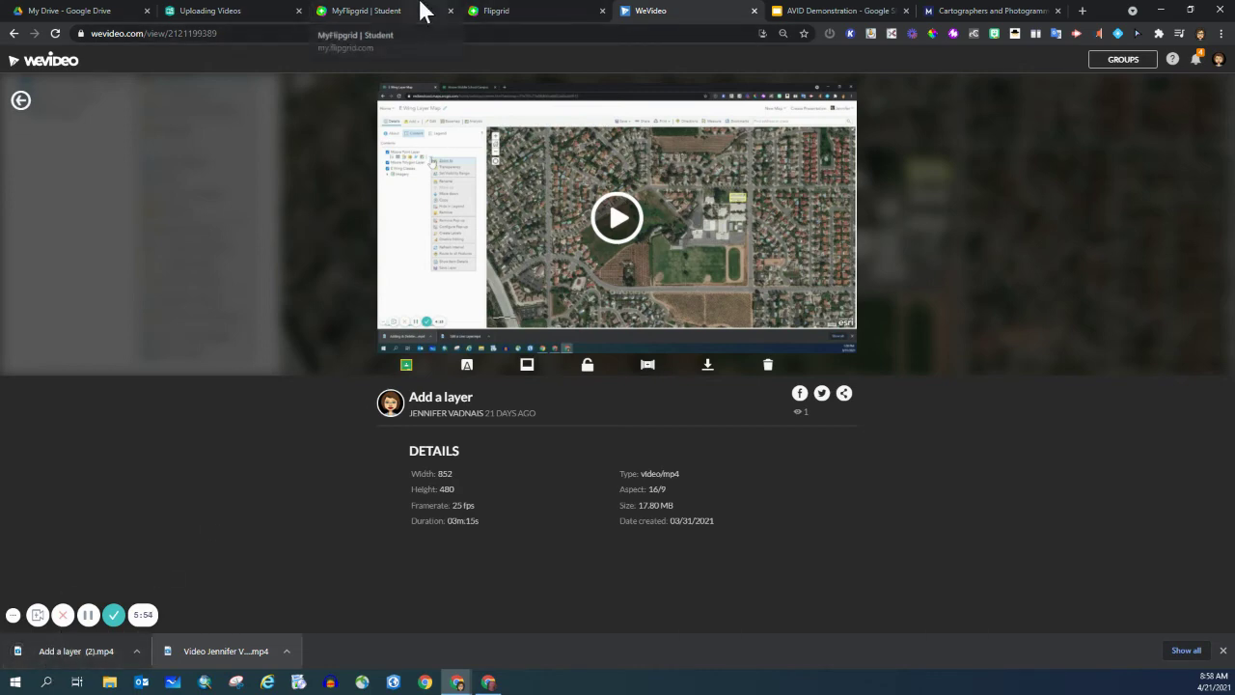
# Insert a video block below the Flipgrid video containing 'Add a layer (2).mp4'.
pyautogui.click(259, 12)
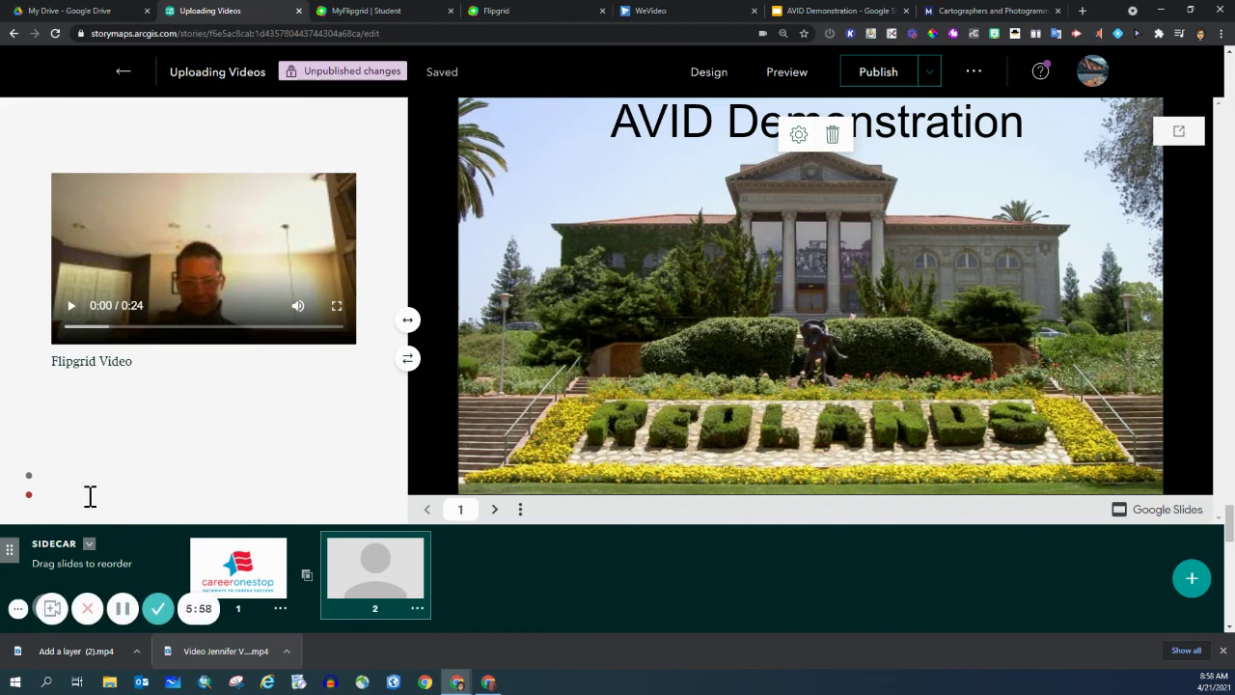
pyautogui.click(25, 388)
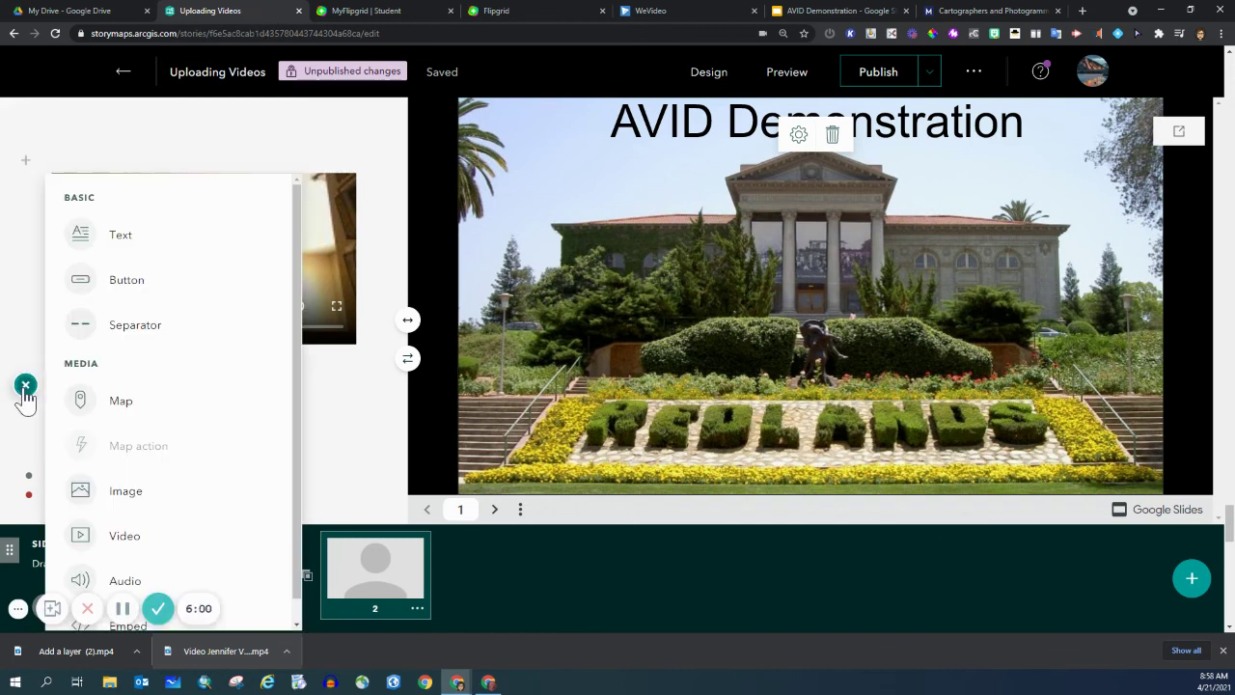
pyautogui.scroll(-1, 122, 439)
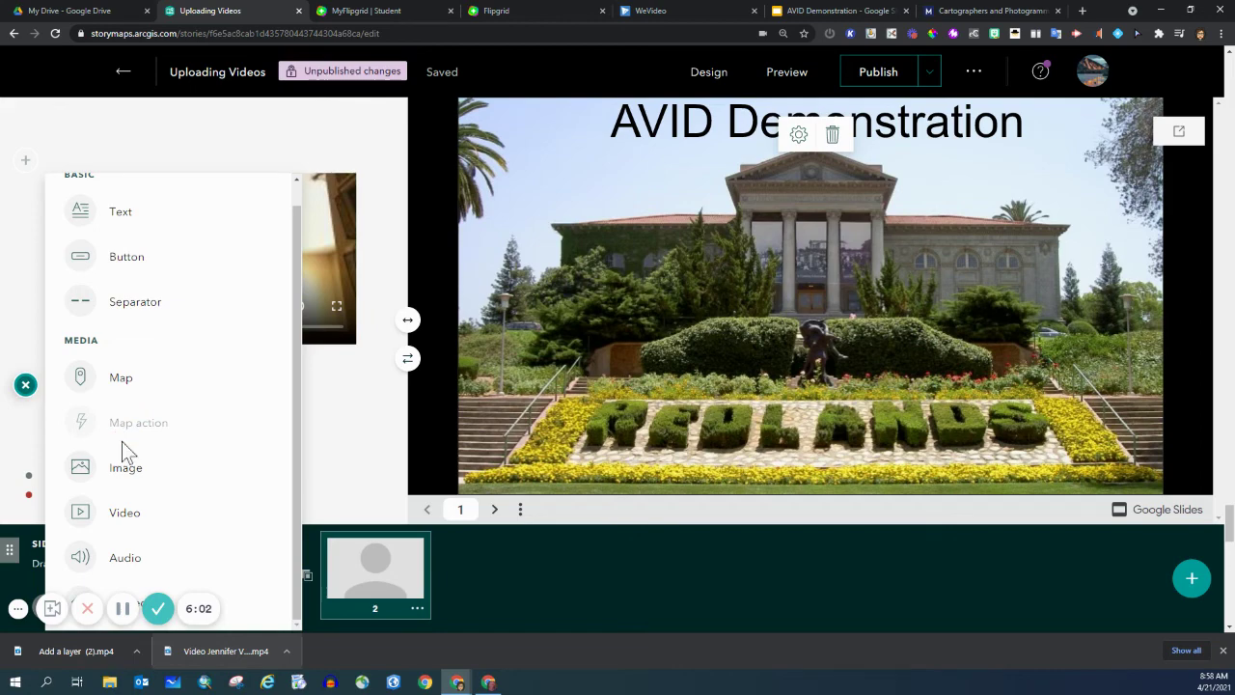
pyautogui.click(121, 526)
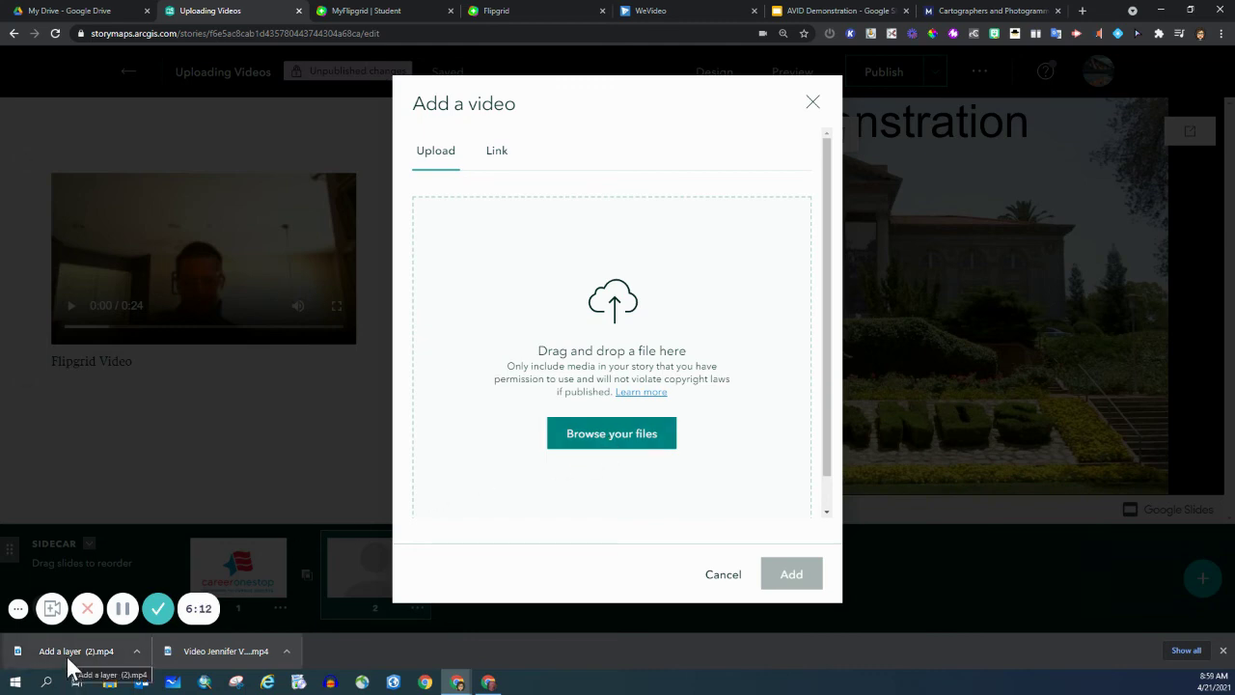
pyautogui.moveTo(69, 664); pyautogui.dragTo(600, 434)
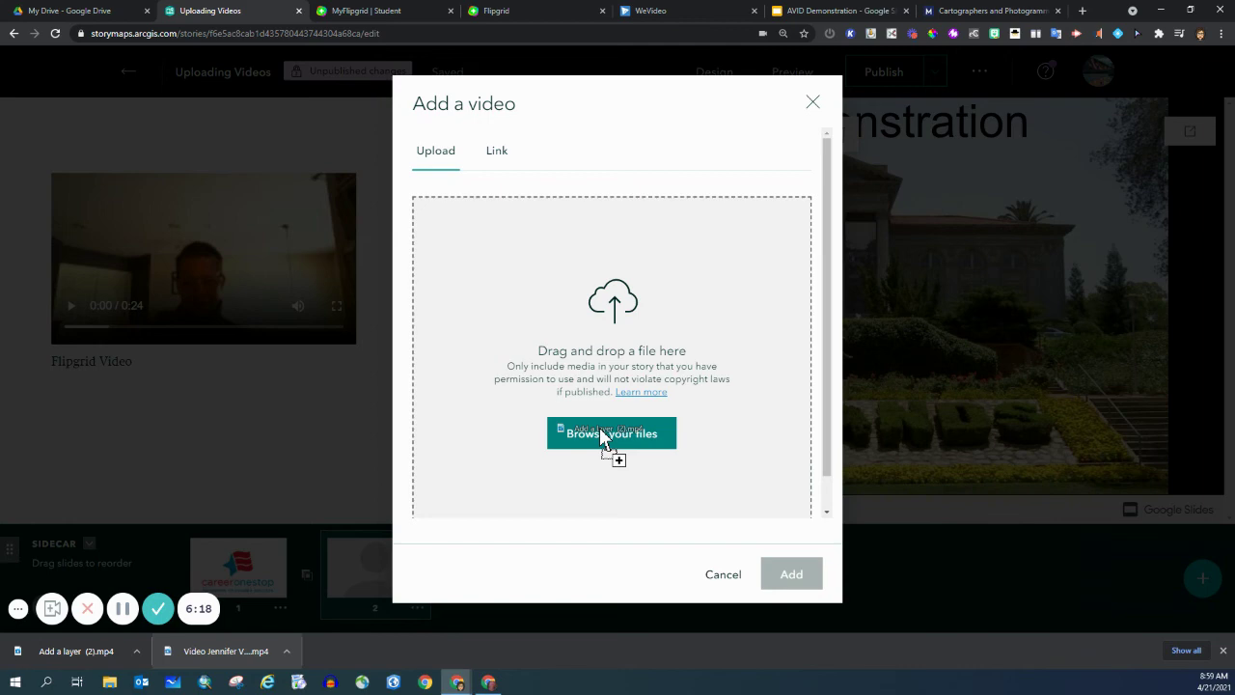
pyautogui.moveTo(599, 427); pyautogui.dragTo(599, 428)
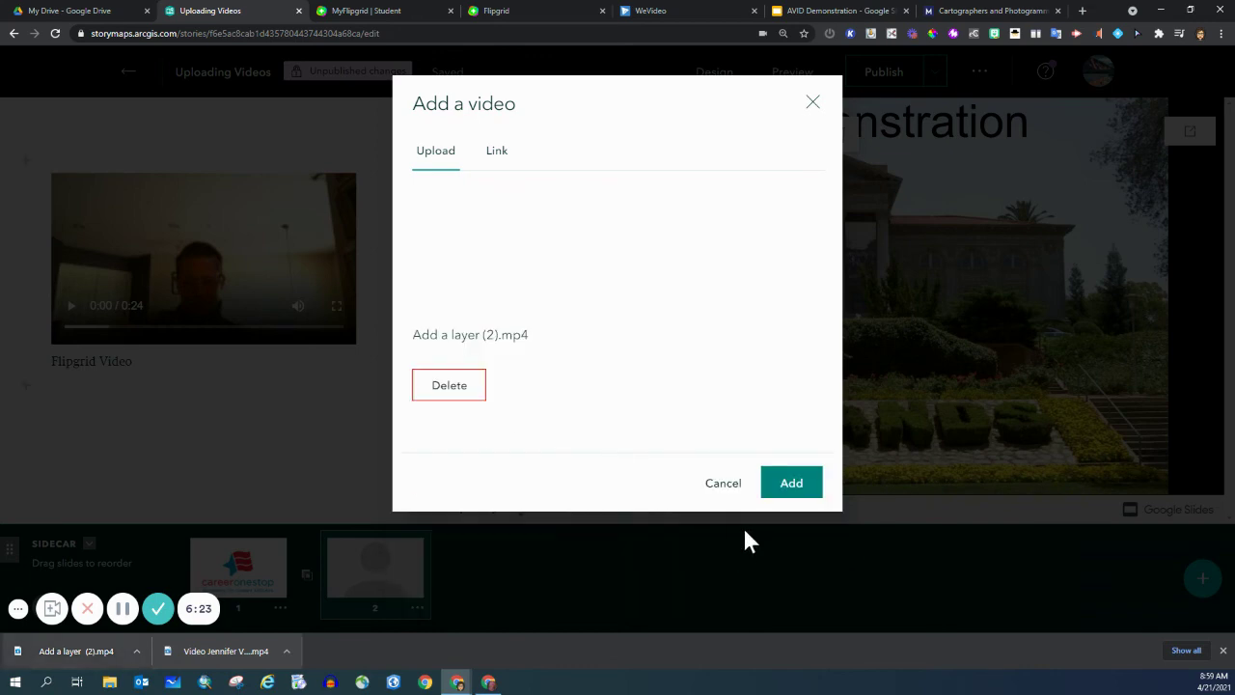
pyautogui.click(793, 565)
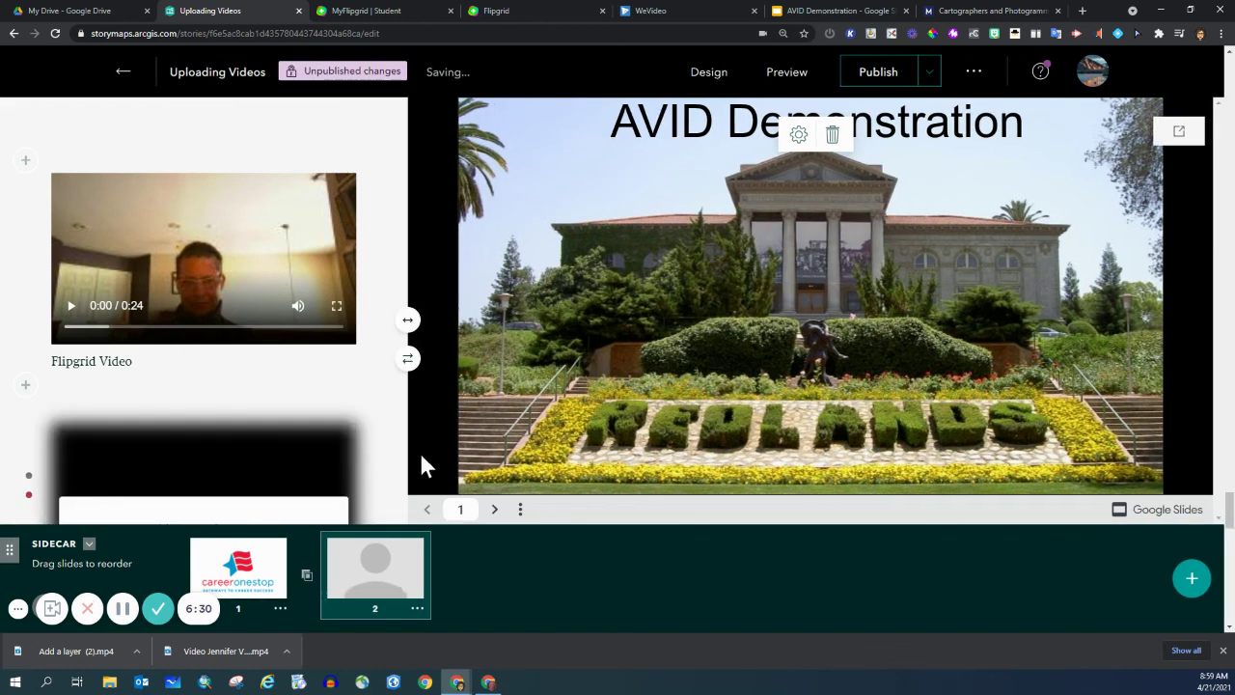
# Caption the 3:15 'Add a layer' clip 'WeVideo' while its upload finishes.
pyautogui.scroll(-2, 214, 408)
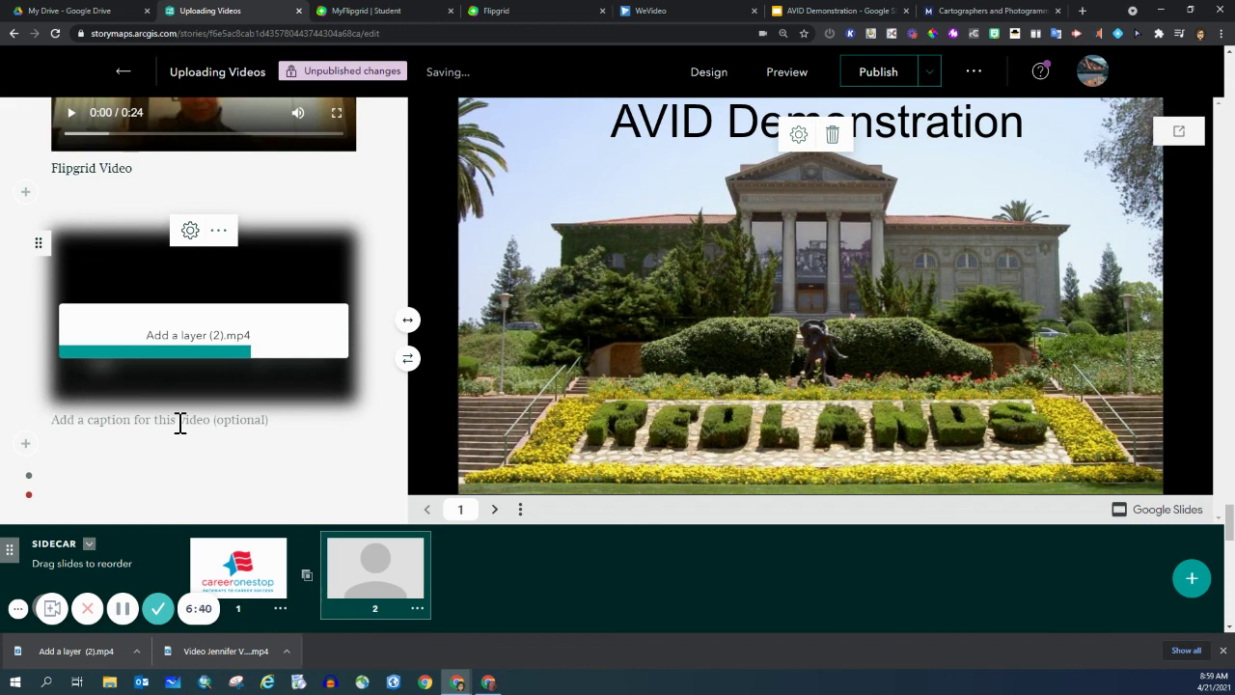
pyautogui.write('WeV')
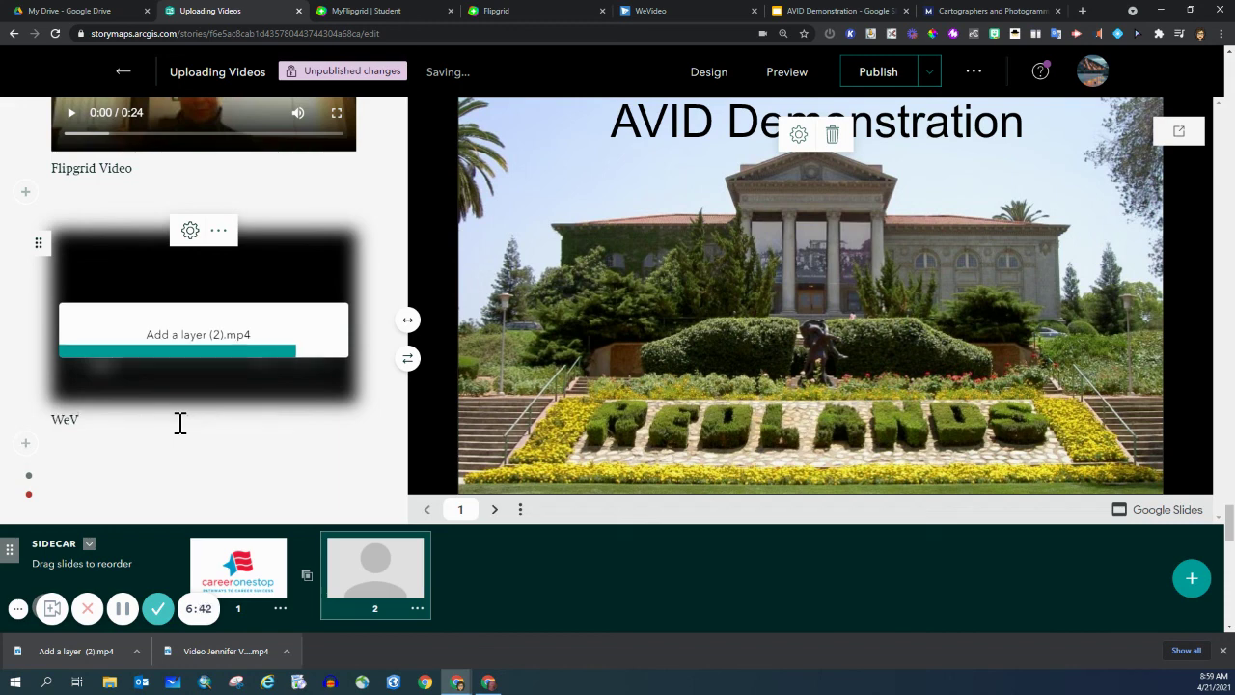
pyautogui.write('ideo')
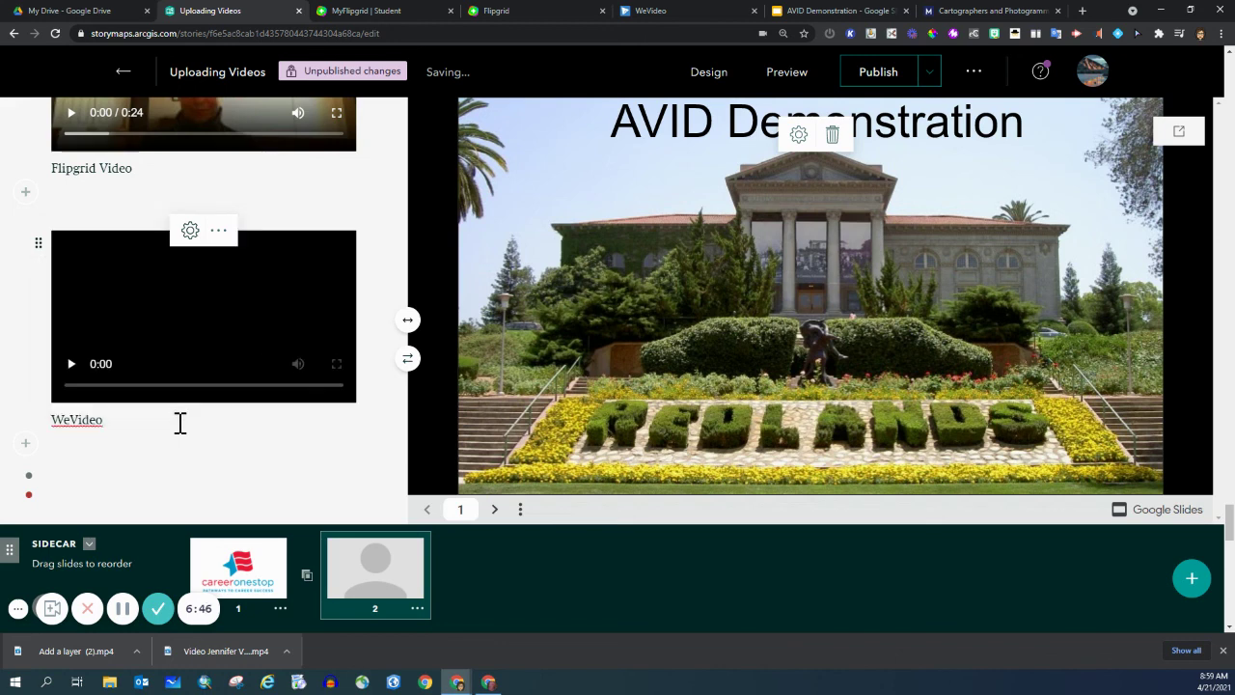
pyautogui.scroll(2, 145, 472)
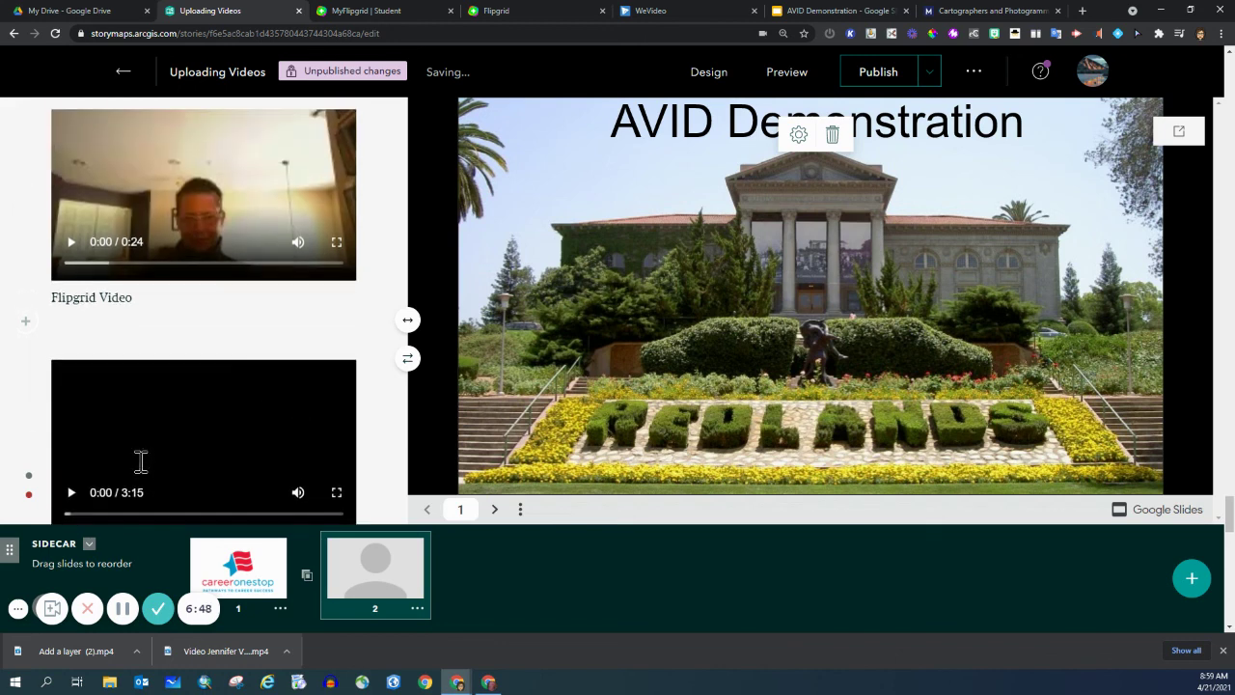
pyautogui.scroll(5, 137, 461)
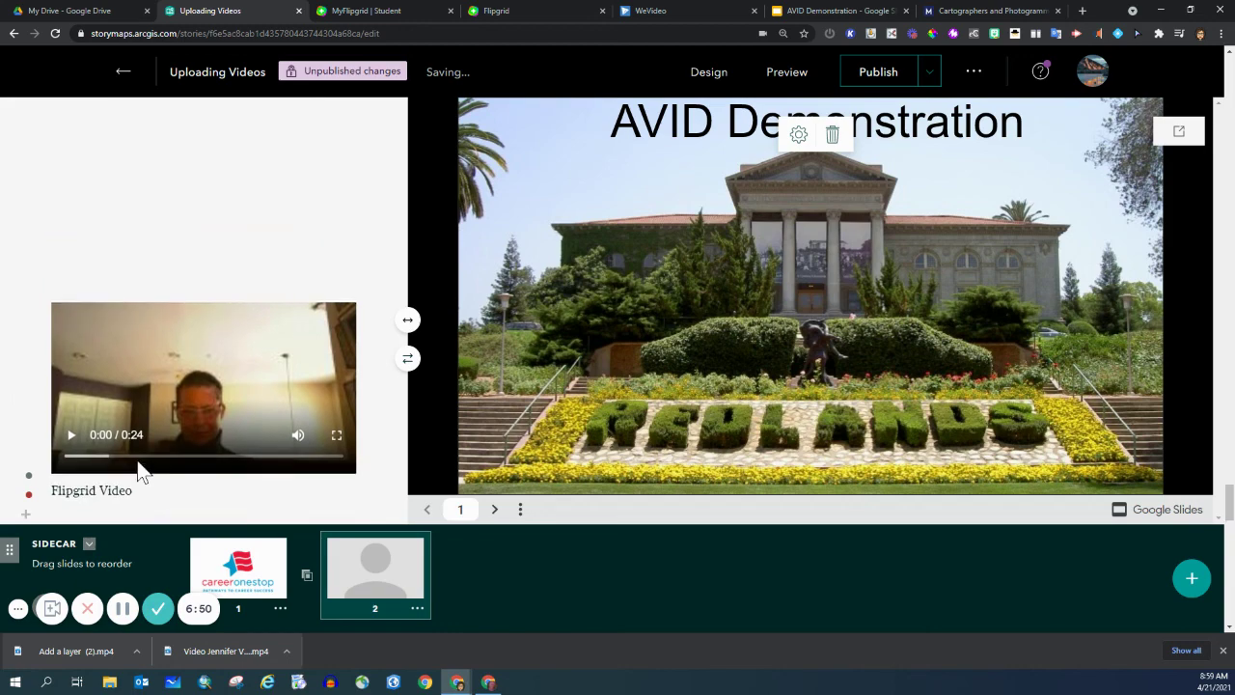
pyautogui.scroll(2, 137, 461)
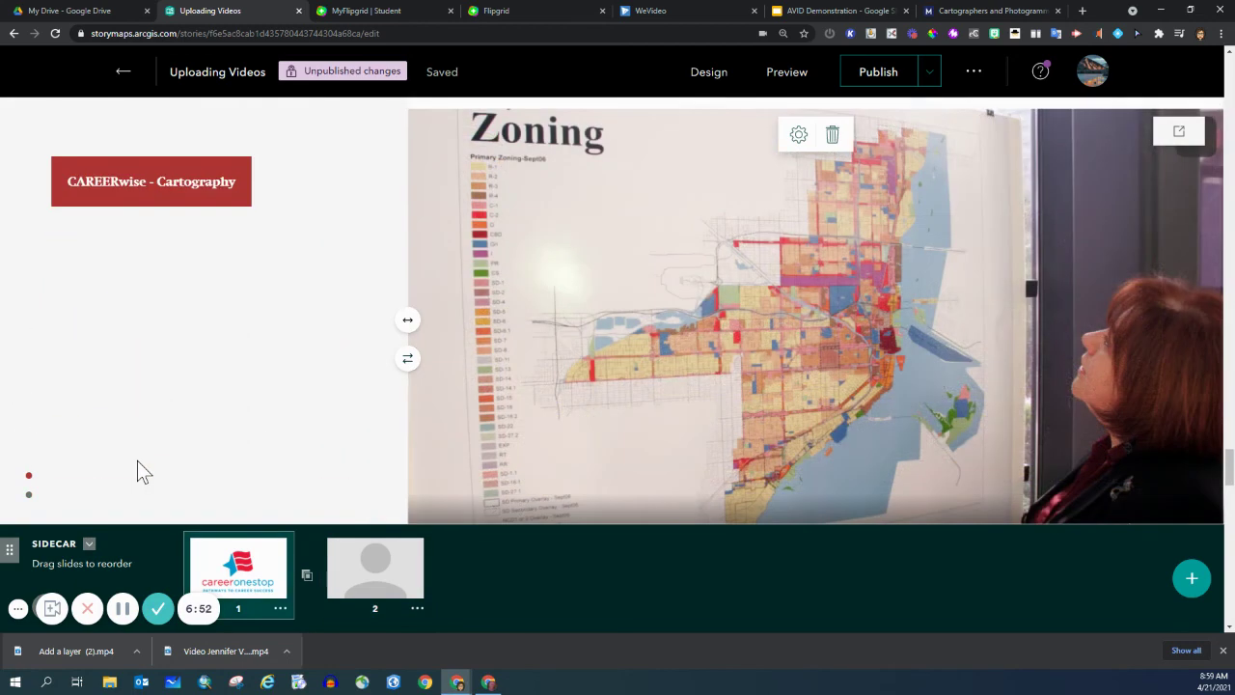
pyautogui.scroll(2, 137, 460)
pyautogui.scroll(1, 138, 455)
pyautogui.scroll(-1, 138, 460)
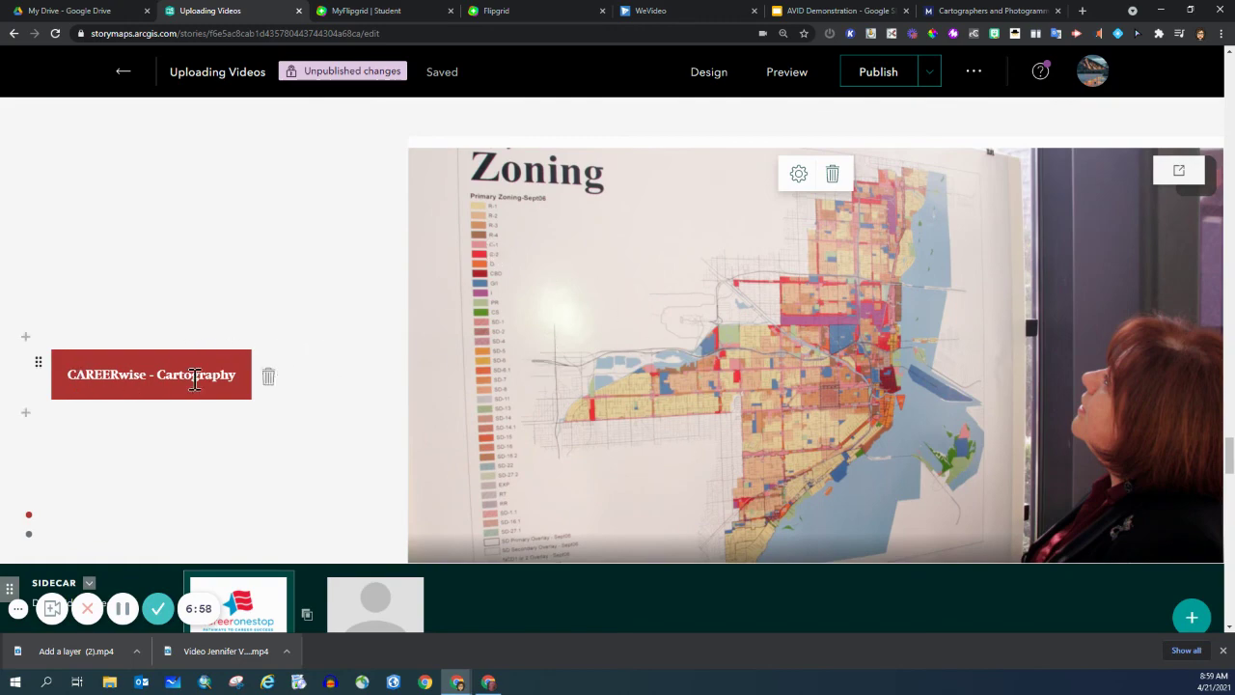
pyautogui.scroll(-2, 201, 374)
pyautogui.scroll(-2, 201, 375)
pyautogui.scroll(-2, 201, 374)
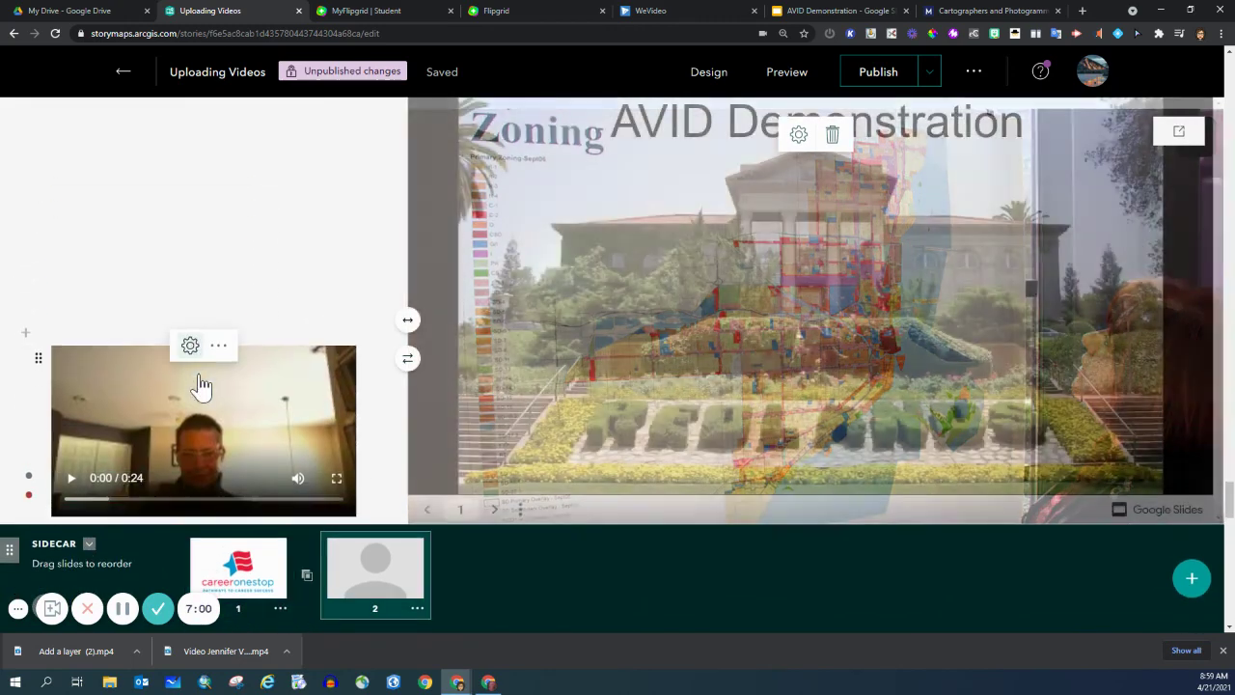
pyautogui.scroll(-2, 201, 375)
pyautogui.scroll(-1, 201, 374)
pyautogui.scroll(1, 202, 373)
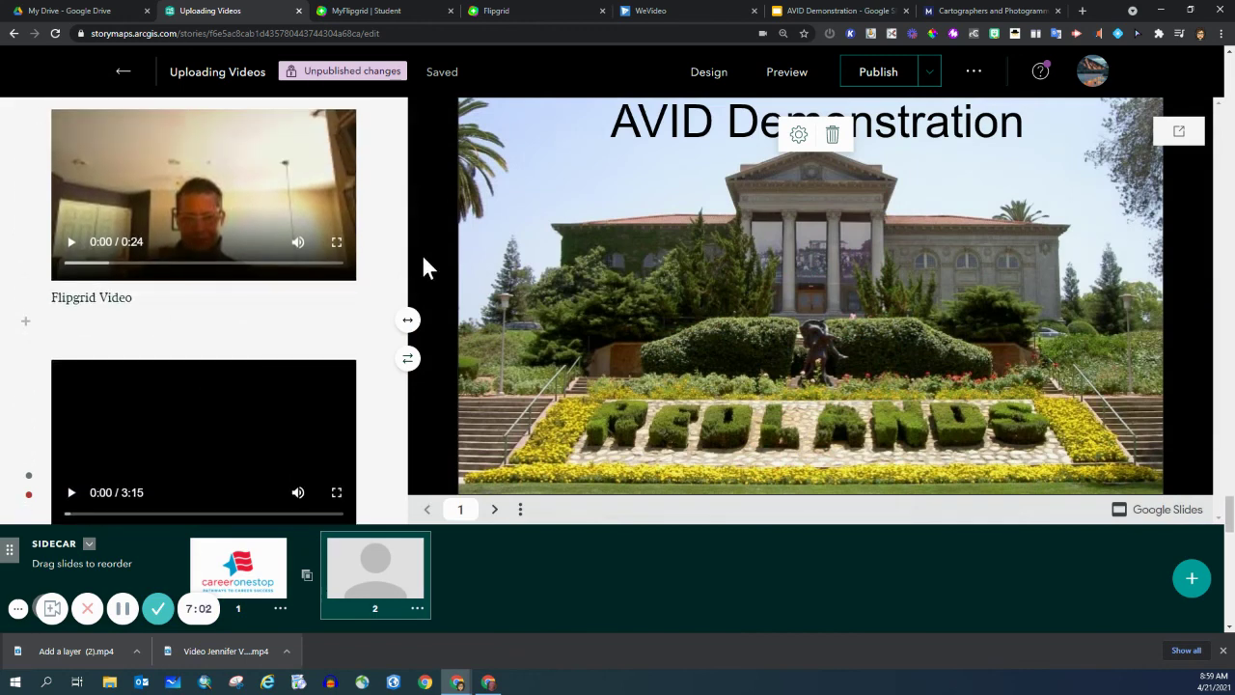